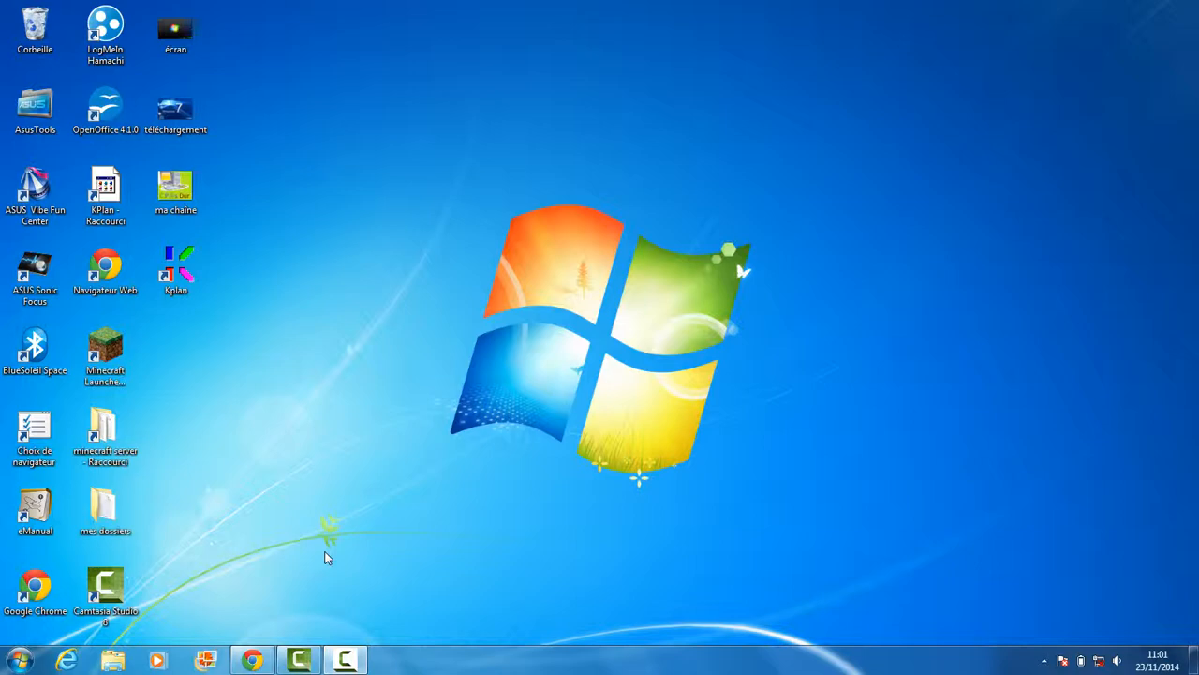
# Restore the Chrome window showing the C P@s Dur Kplan download page
pyautogui.click(253, 660)
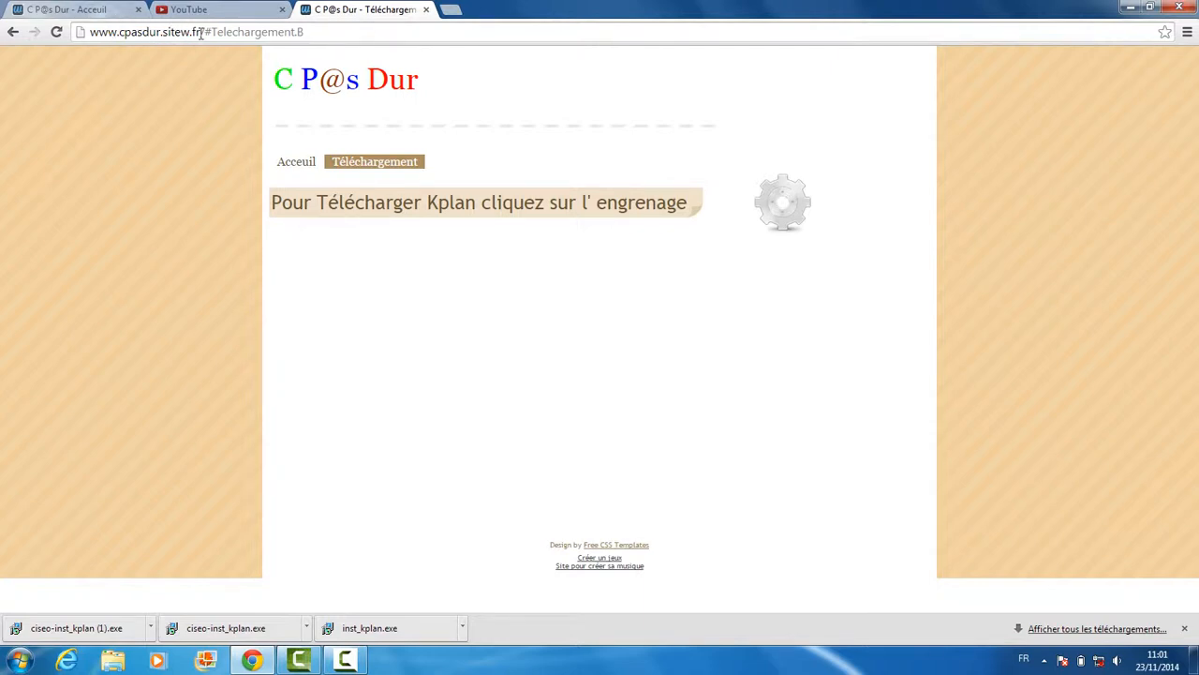
# Download the KPlan installer ciseo-inst_kplan (2).exe from the Téléchargement page, then minimise Chrome
pyautogui.click(306, 162)
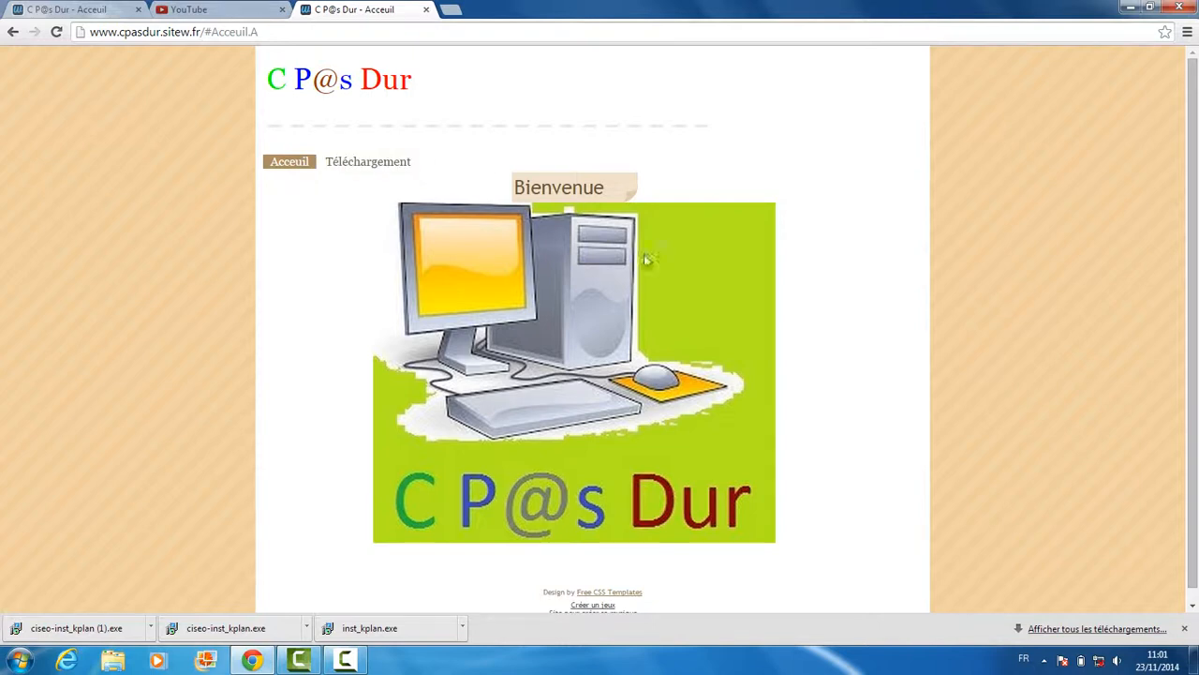
pyautogui.click(366, 171)
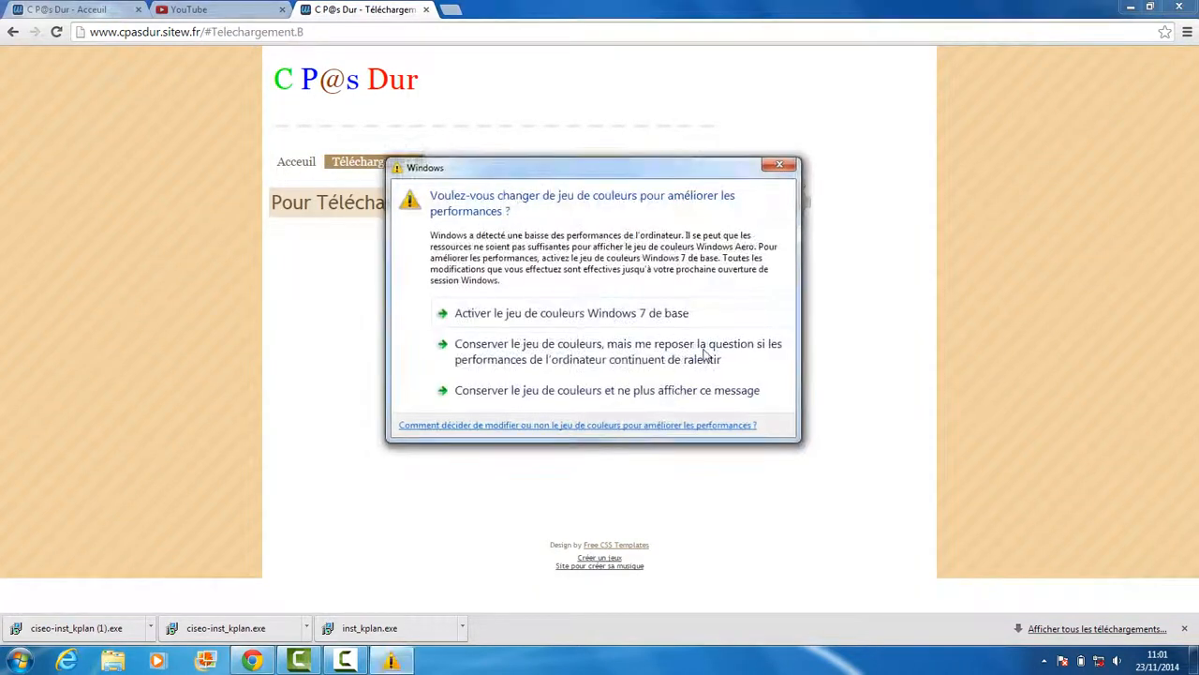
pyautogui.click(789, 191)
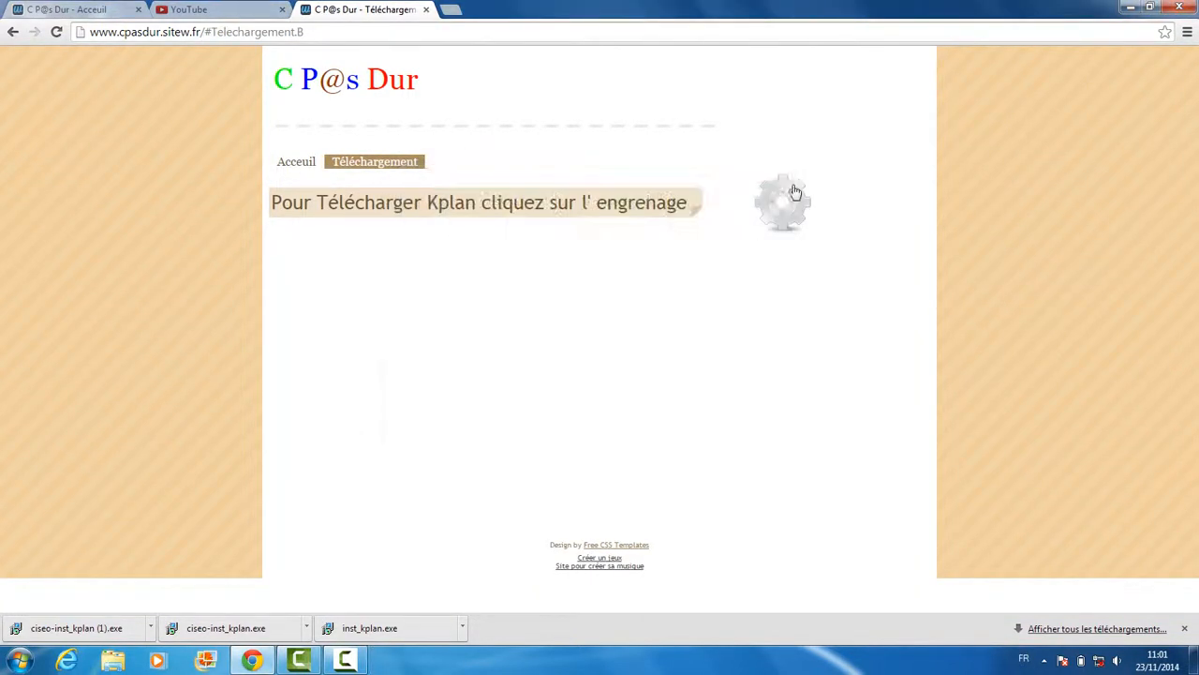
pyautogui.click(806, 195)
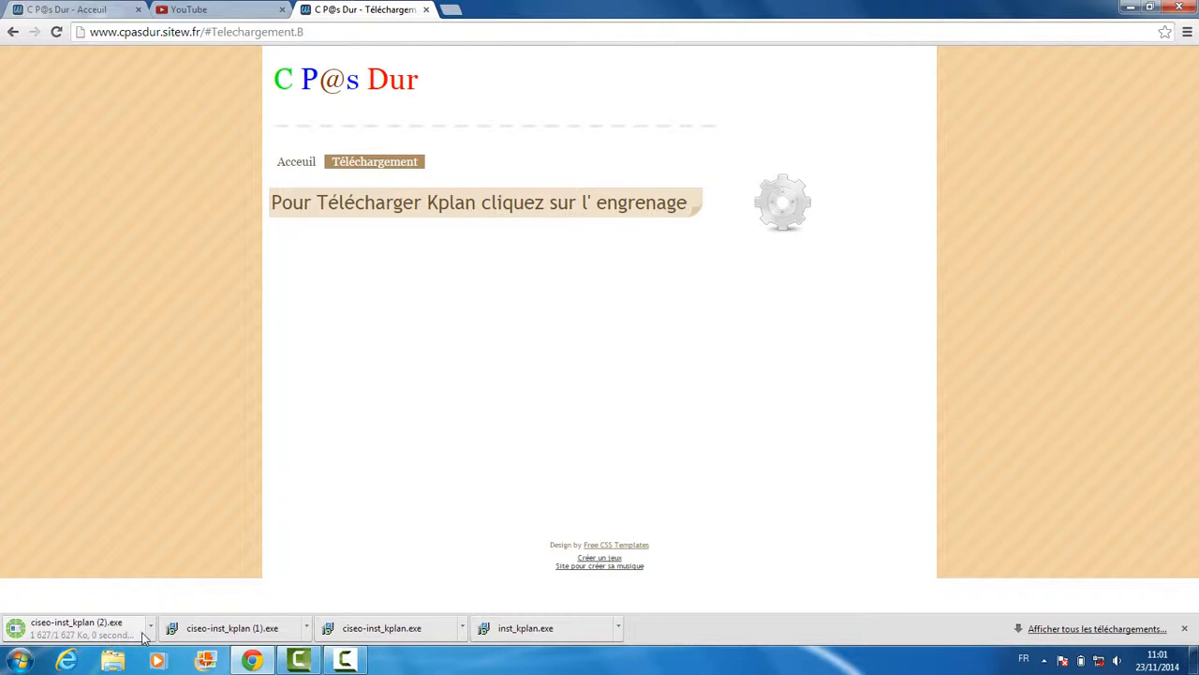
pyautogui.click(1130, 8)
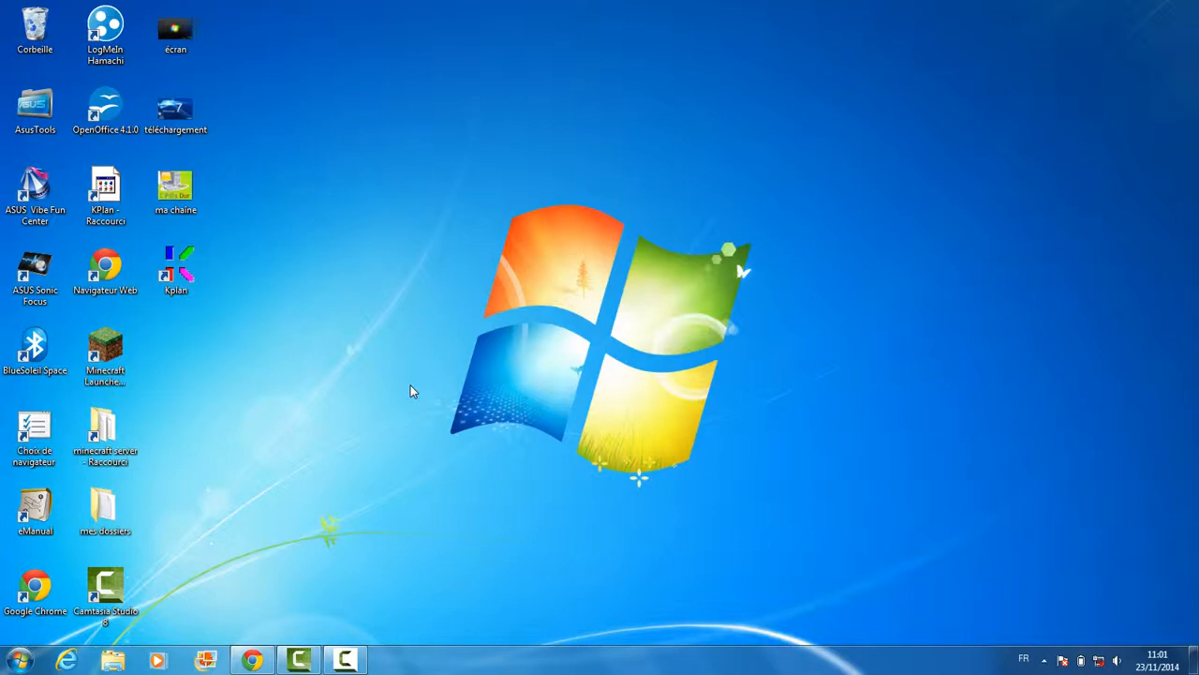
# Launch Kplan on KplanFile1's November 2014 calendar and select the welcome note on the 23rd
pyautogui.click(192, 267)
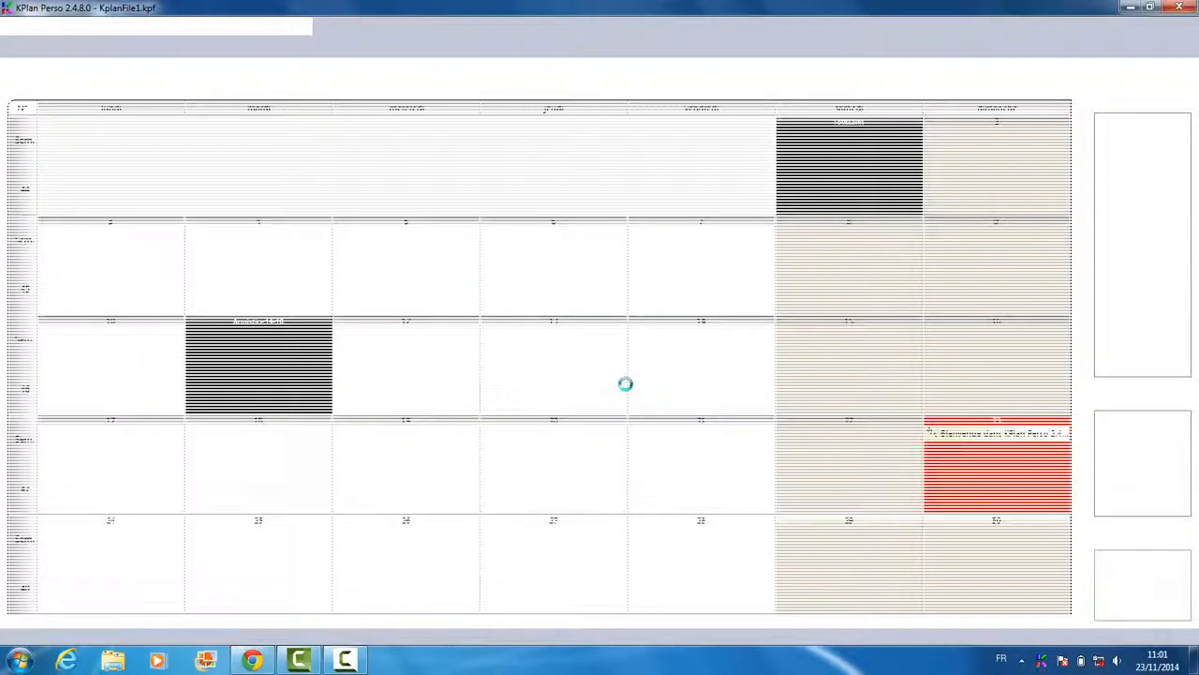
pyautogui.click(978, 441)
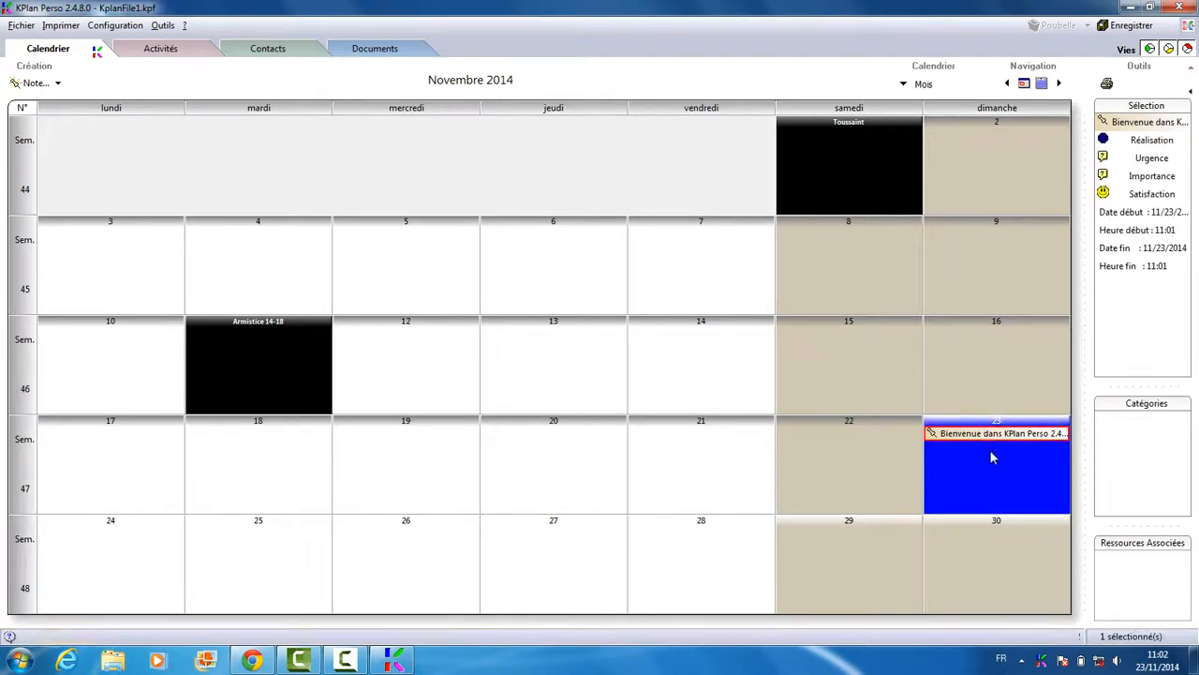
pyautogui.click(991, 457)
pyautogui.click(1010, 450)
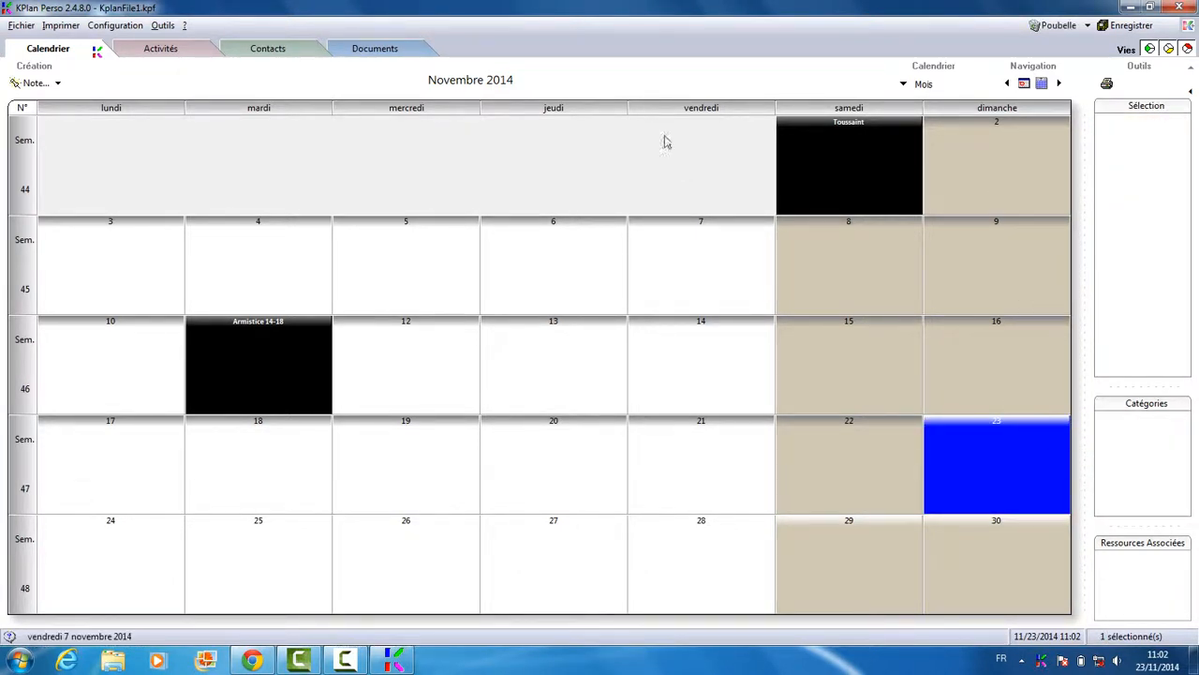
# Set the calendar selection colour to red in the environment options
pyautogui.click(118, 26)
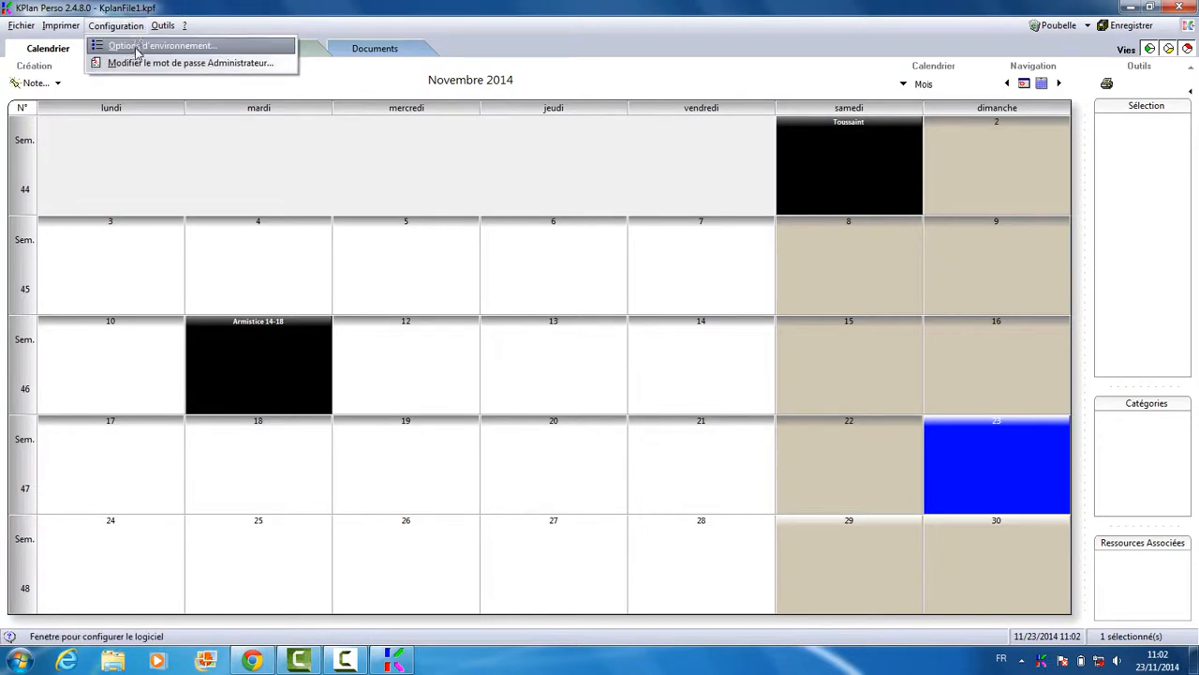
pyautogui.click(141, 47)
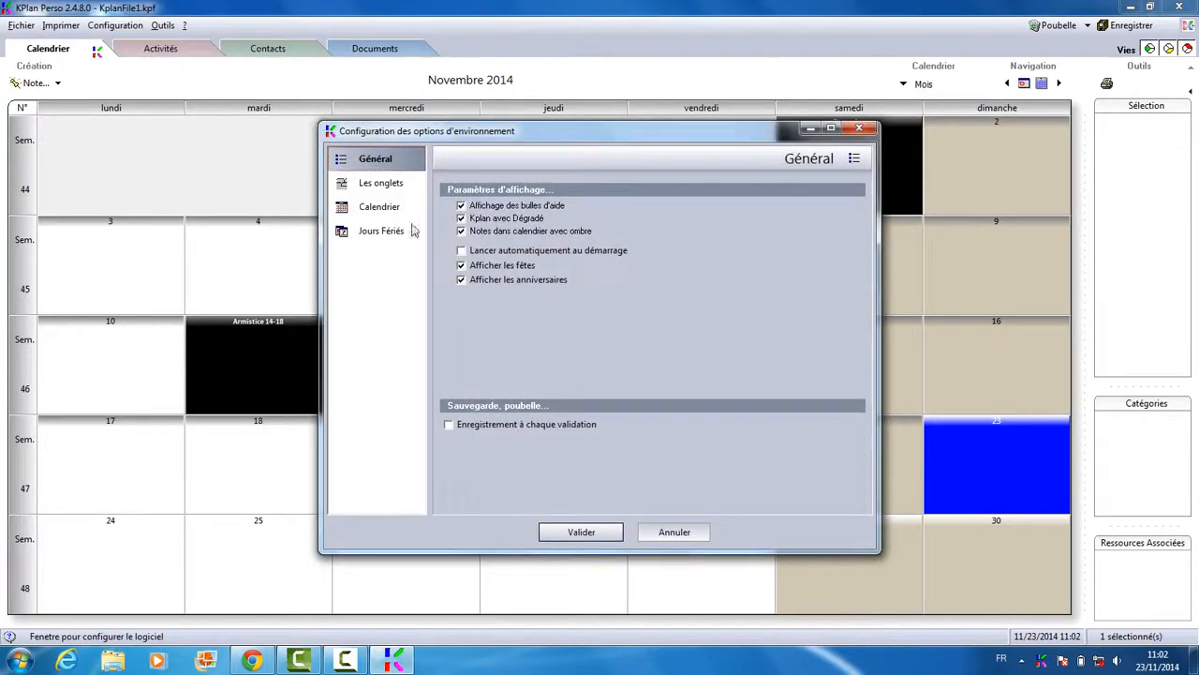
pyautogui.click(380, 208)
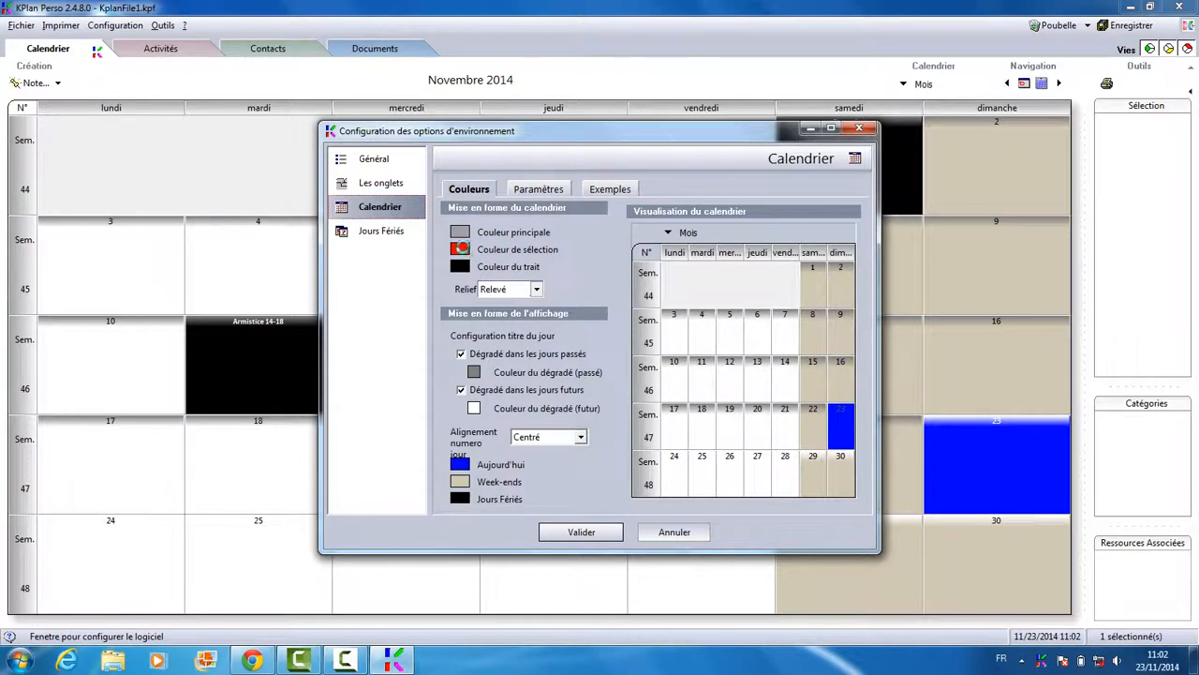
pyautogui.click(461, 248)
pyautogui.click(530, 204)
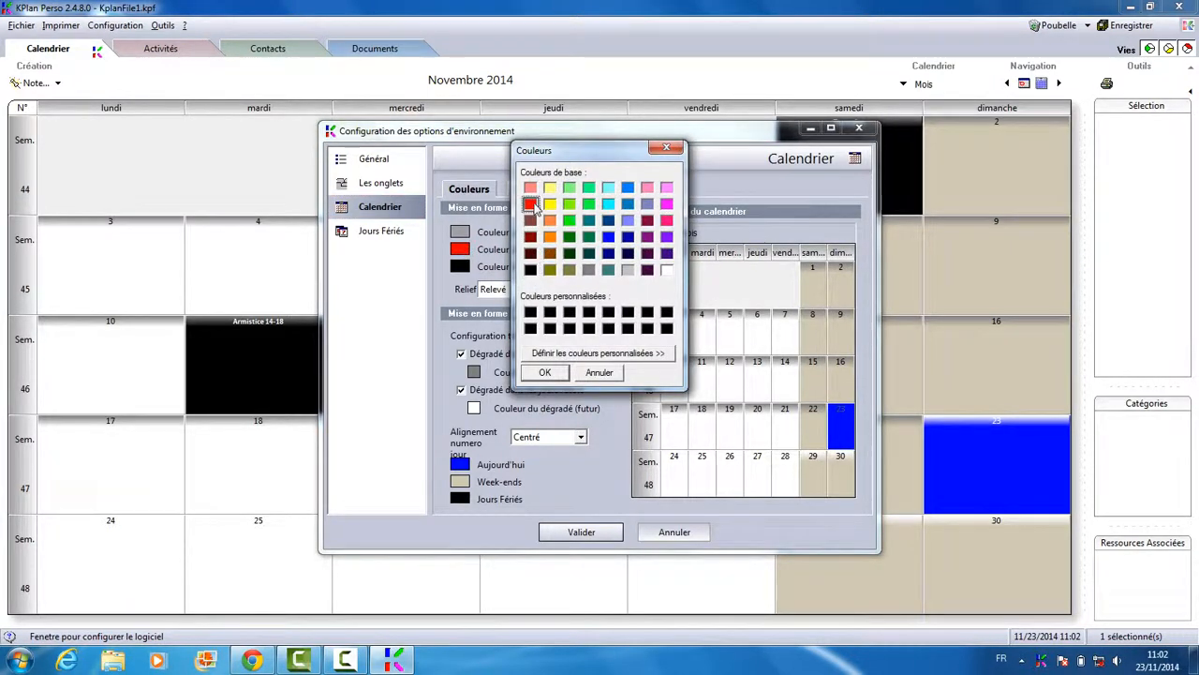
pyautogui.click(544, 373)
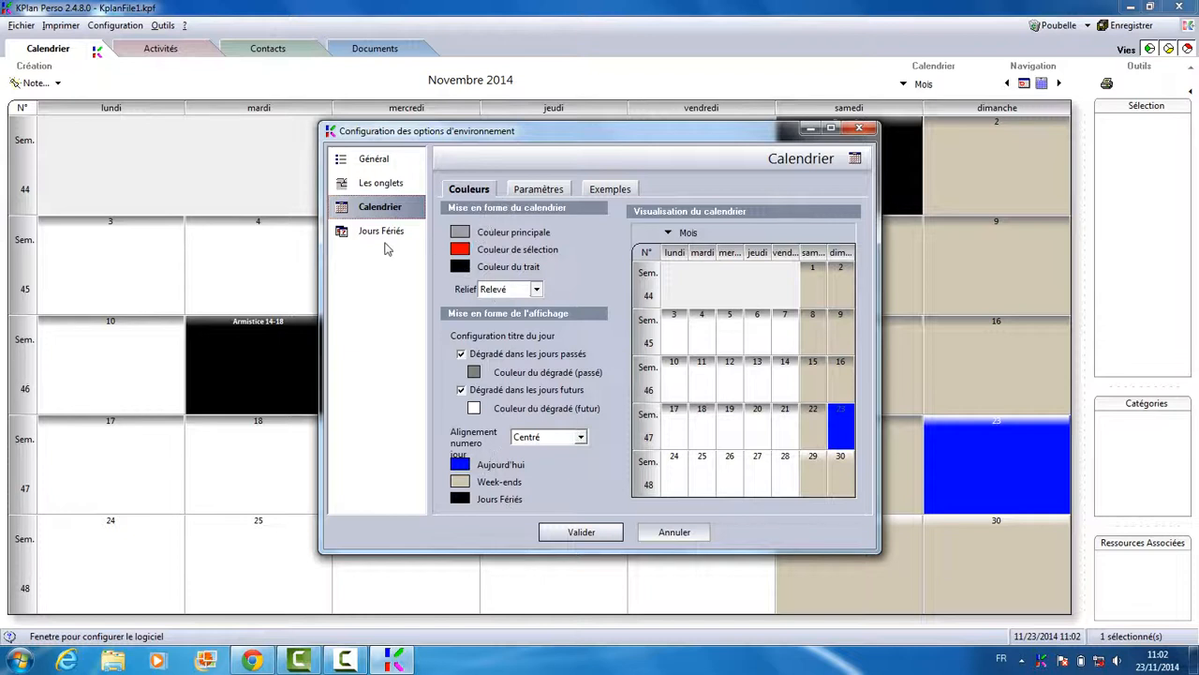
# Review the hour, public holiday and general settings, then validate the options
pyautogui.click(538, 191)
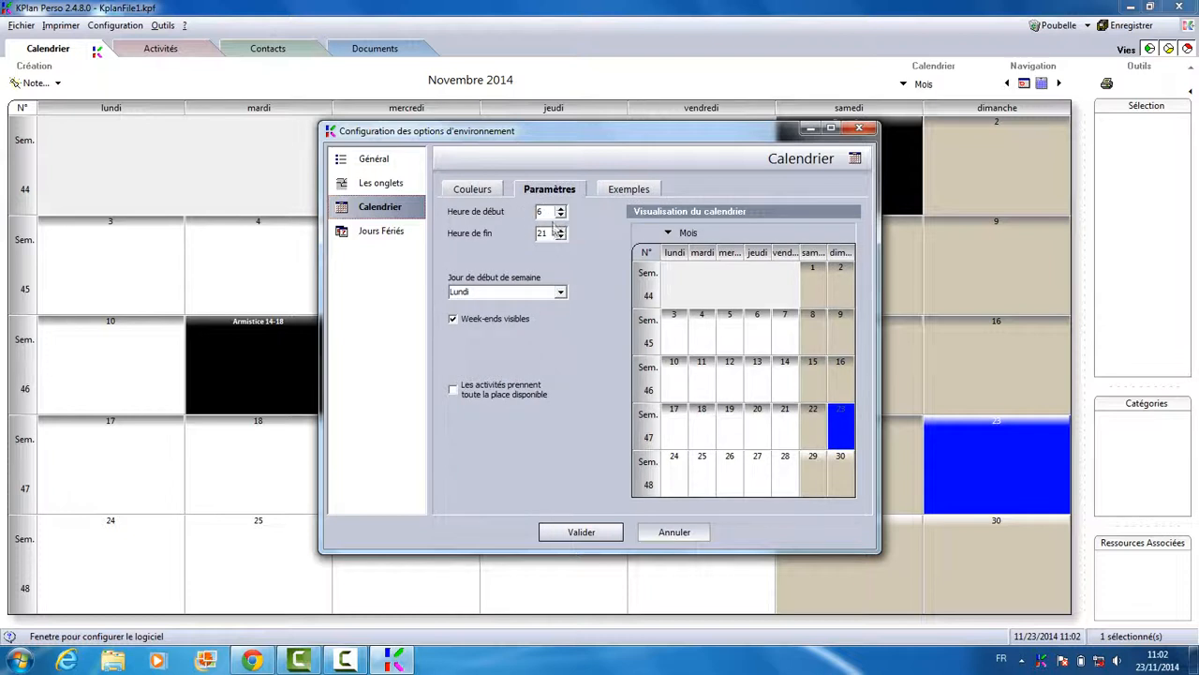
pyautogui.click(473, 193)
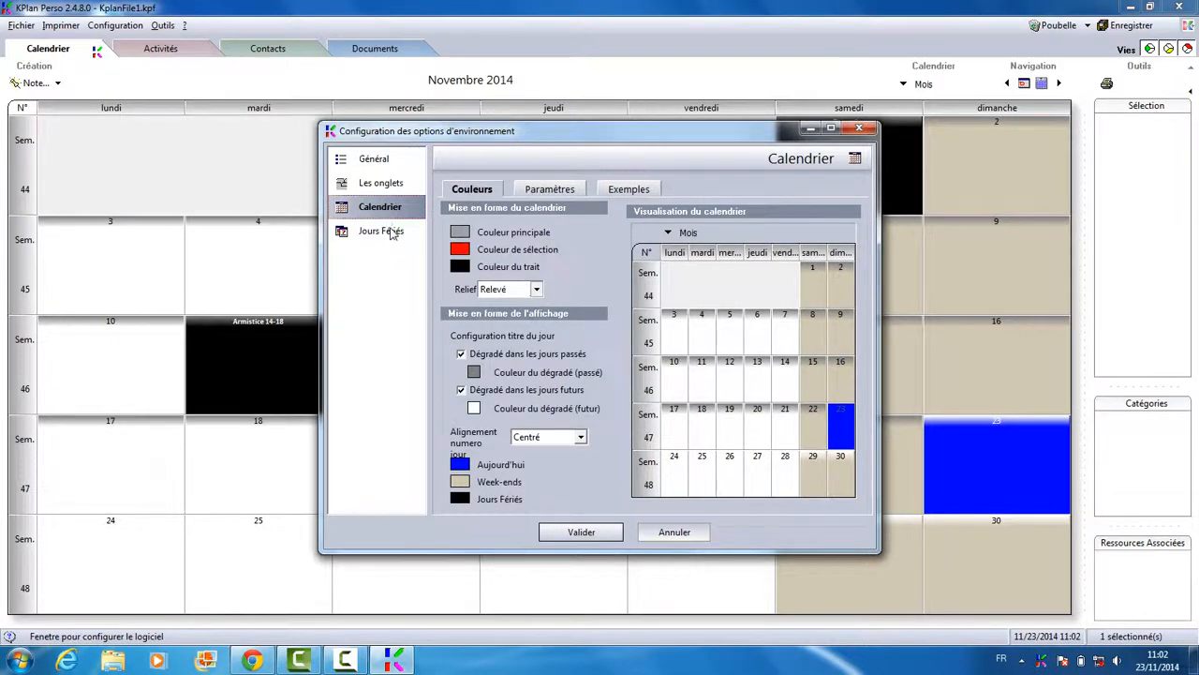
pyautogui.click(385, 231)
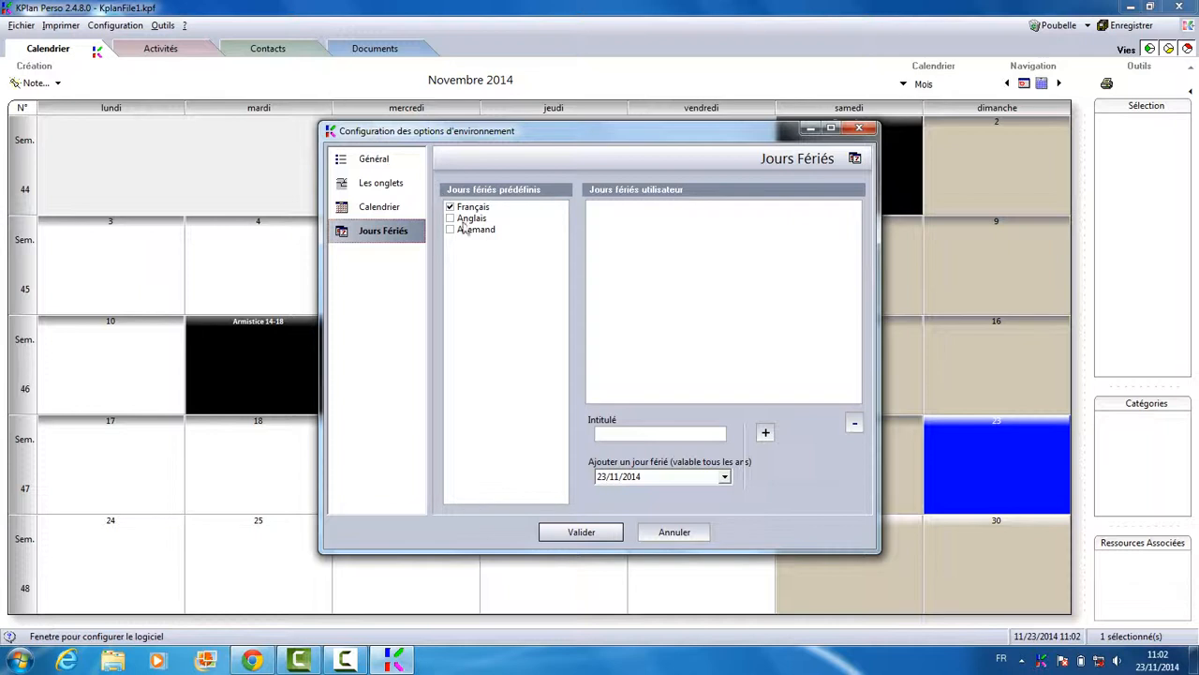
pyautogui.click(365, 155)
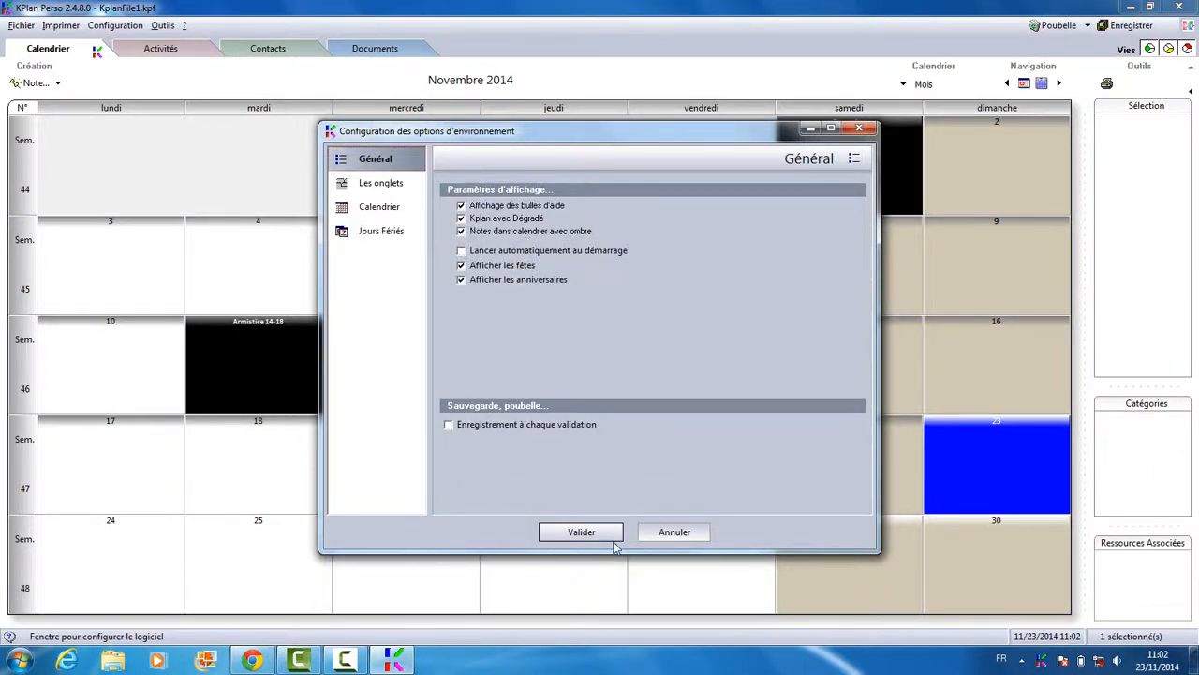
pyautogui.click(581, 531)
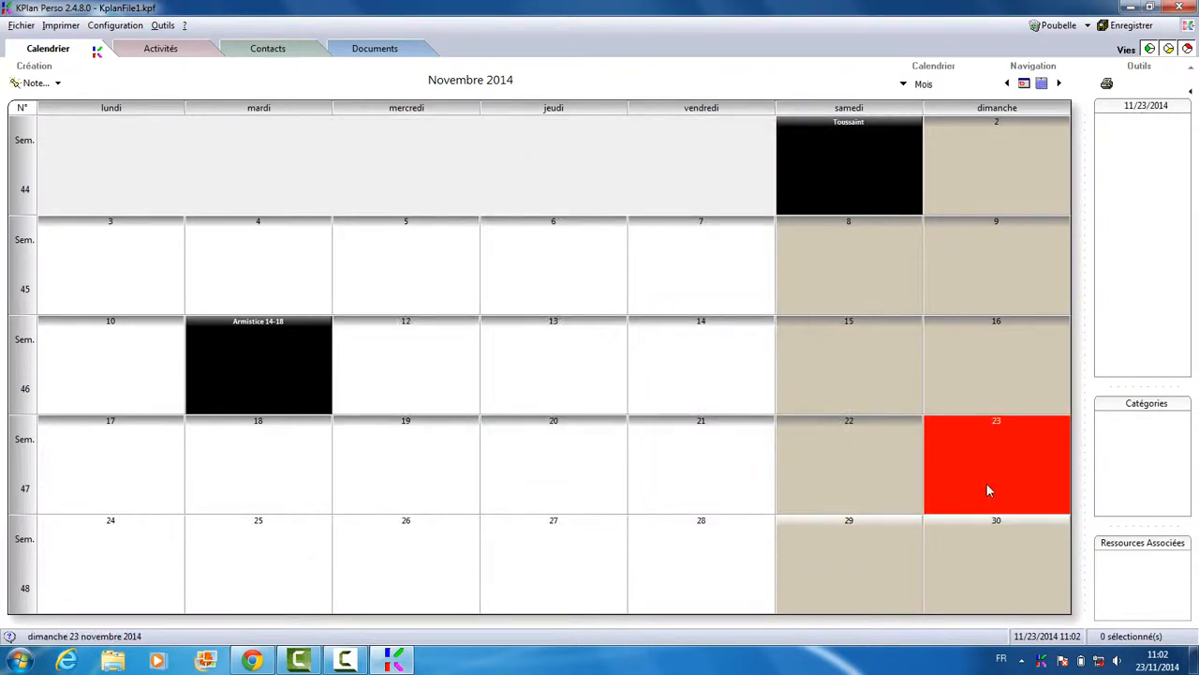
# Start and cancel a new activity note, then begin a new individual contact under Contacts
pyautogui.click(180, 49)
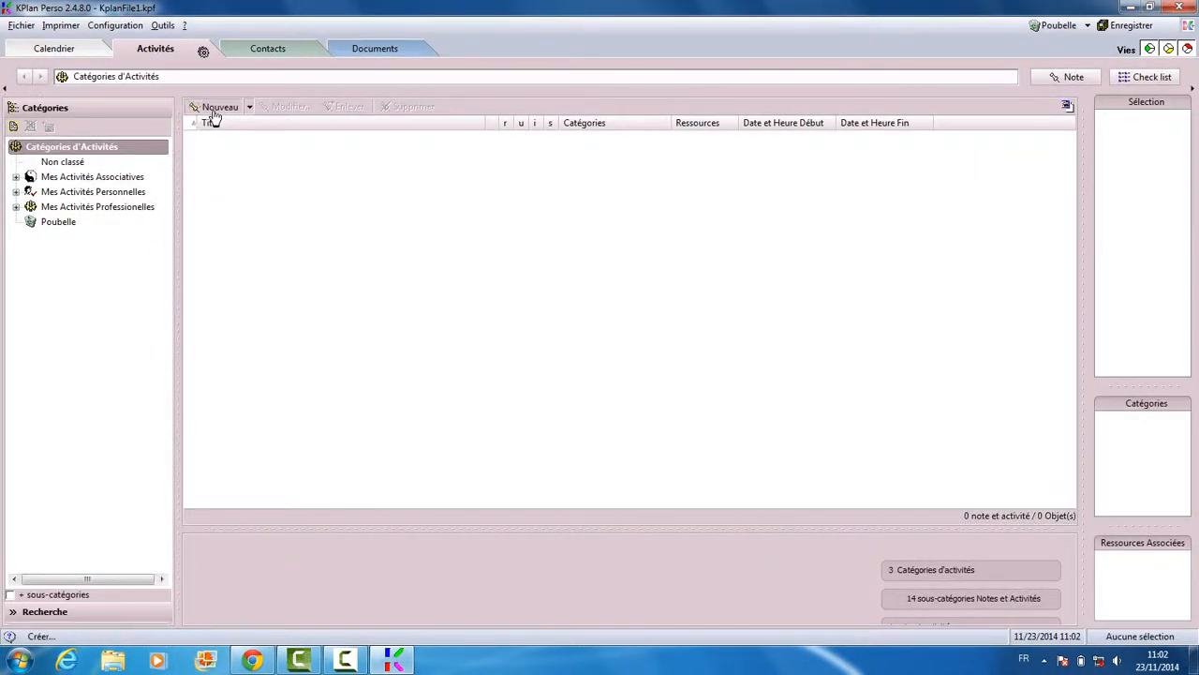
pyautogui.click(214, 112)
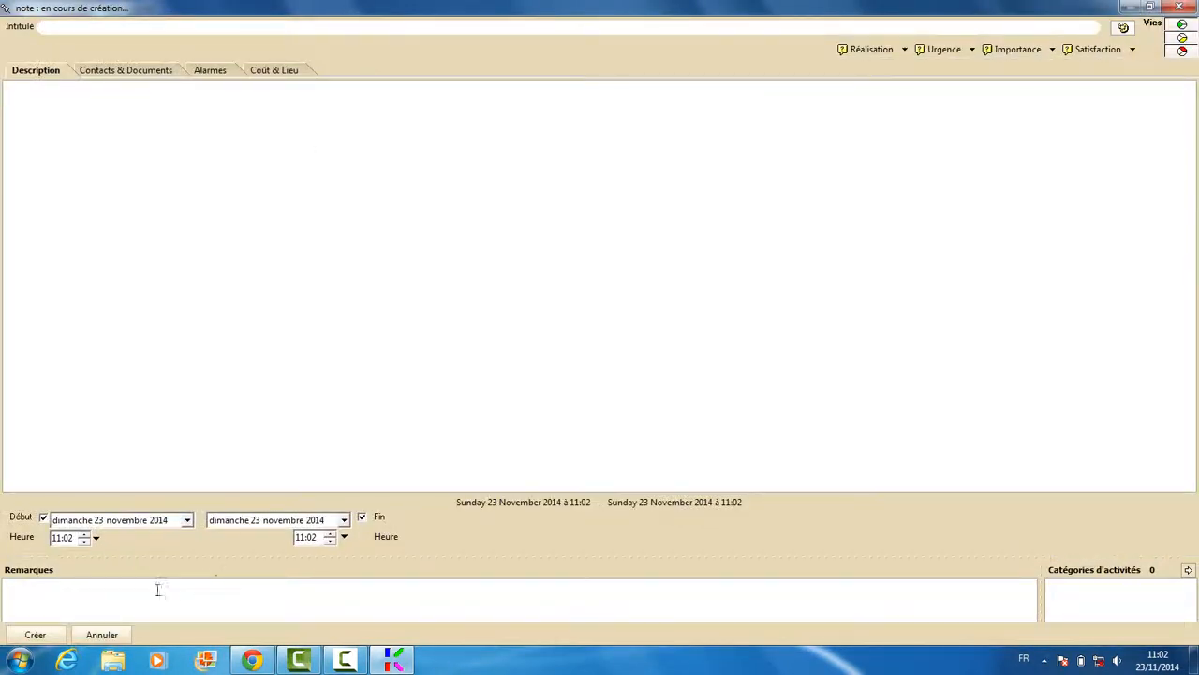
pyautogui.click(123, 635)
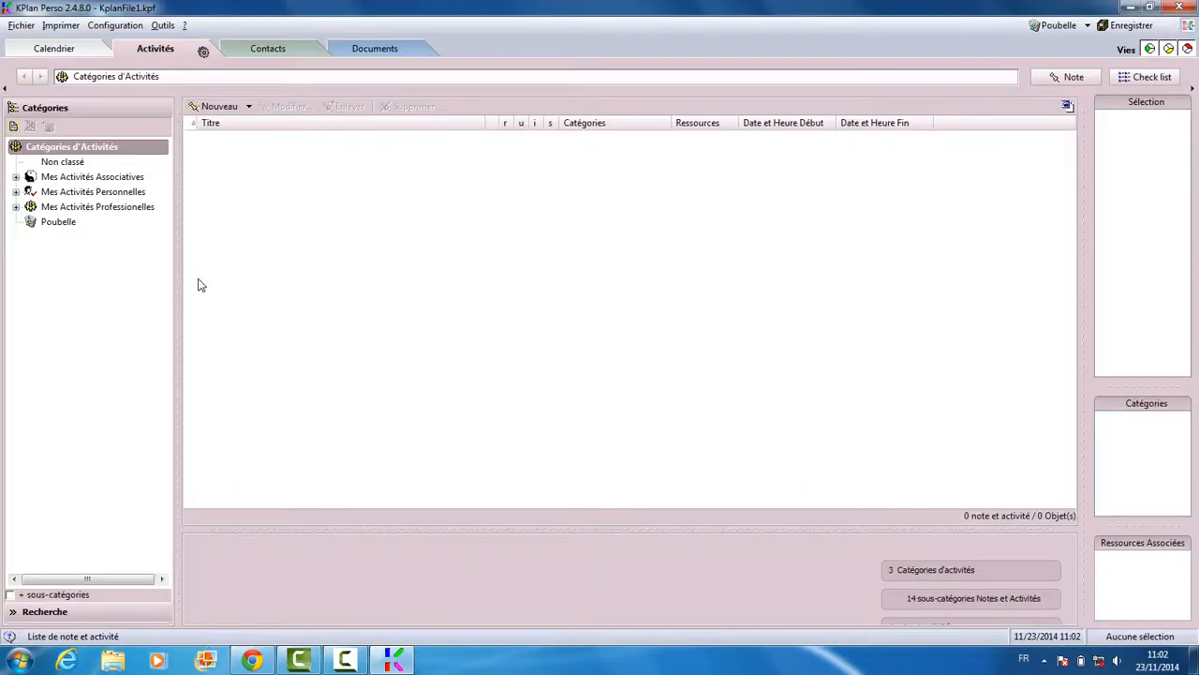
pyautogui.click(304, 56)
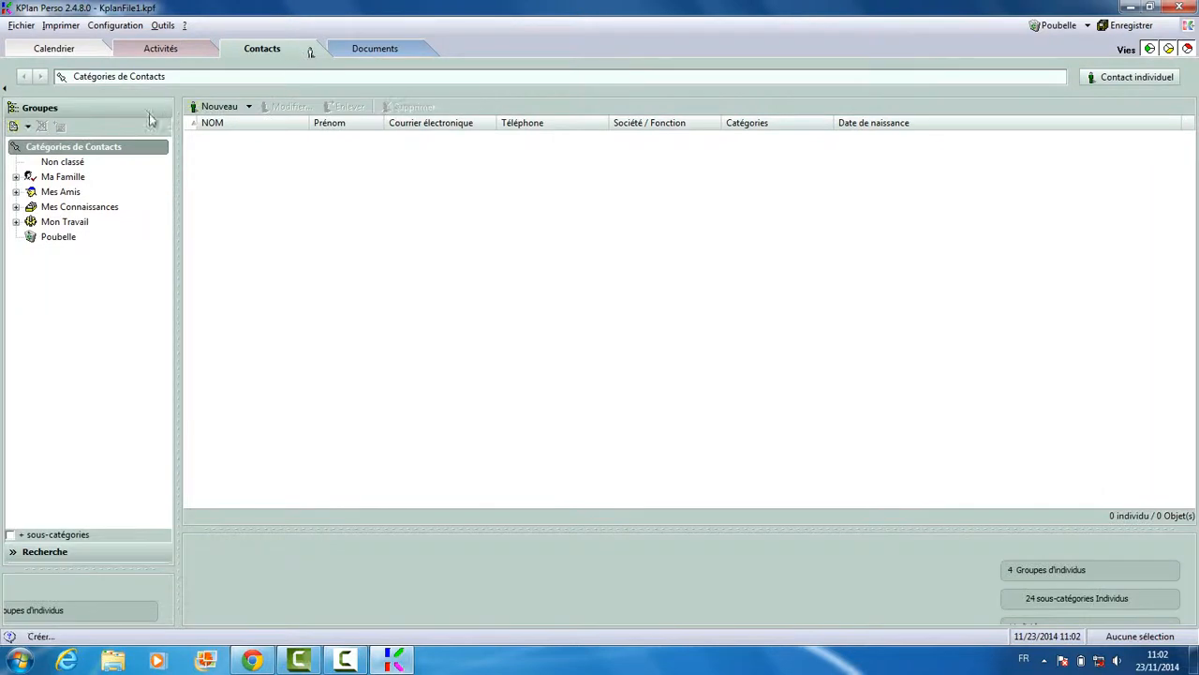
pyautogui.click(235, 109)
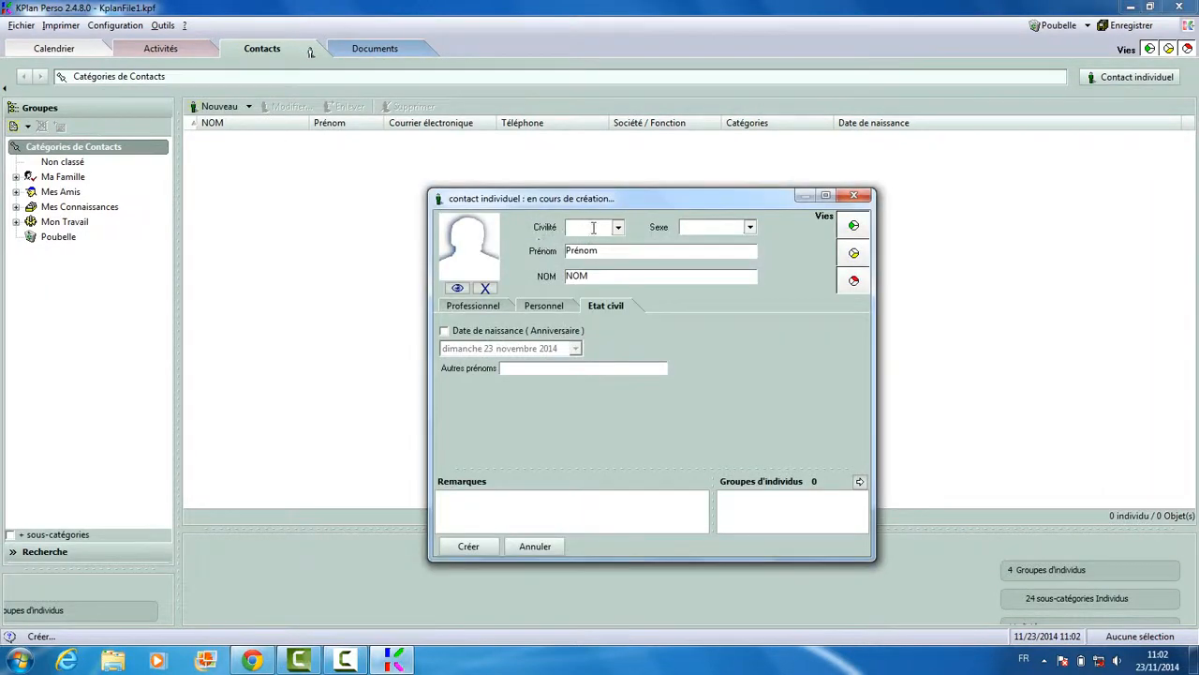
# Set the contact's civility to M and clear the first-name and surname placeholders
pyautogui.click(617, 228)
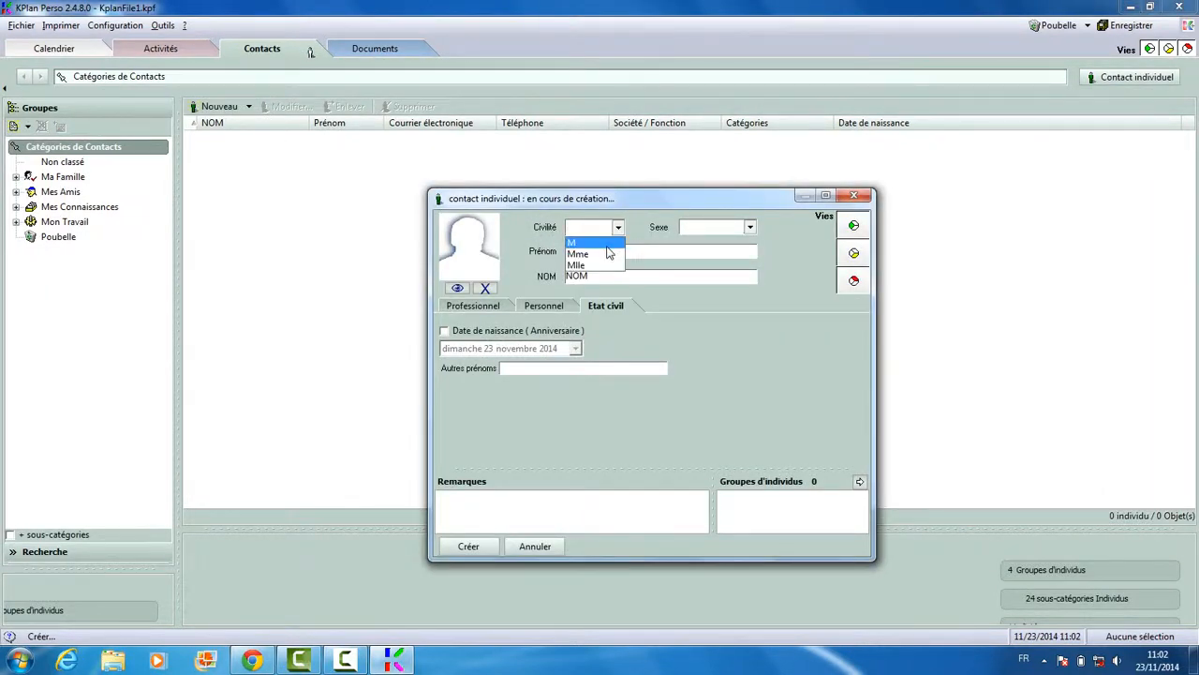
pyautogui.click(607, 245)
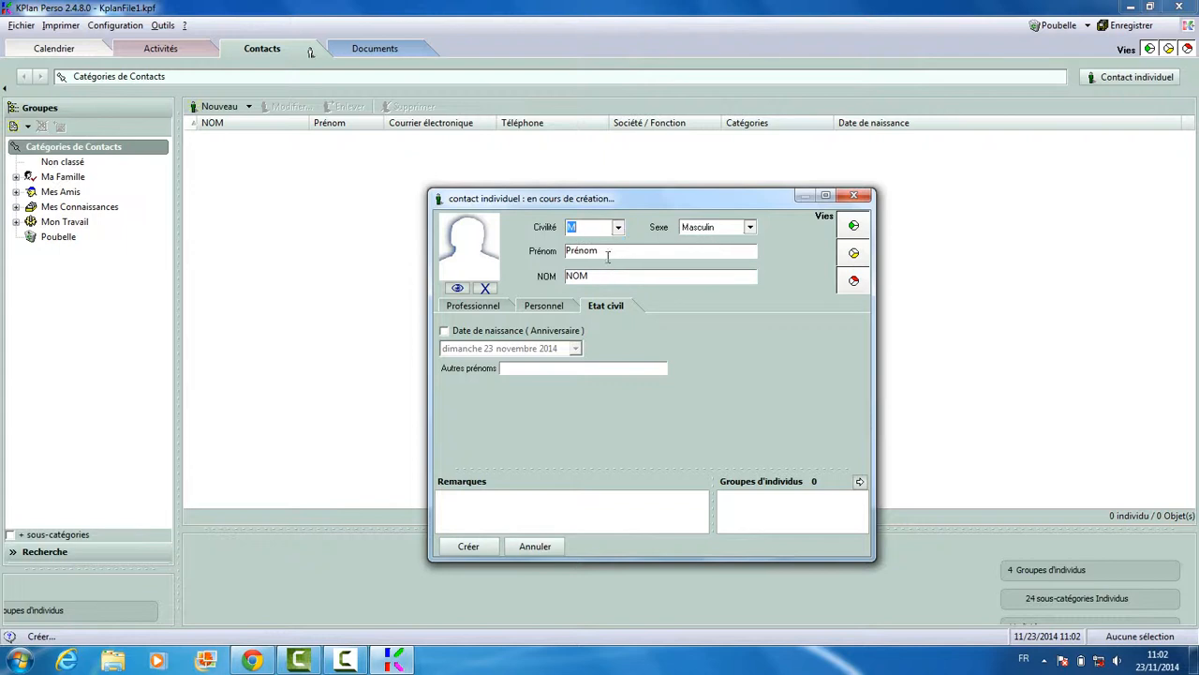
pyautogui.moveTo(608, 256); pyautogui.dragTo(552, 256)
pyautogui.press('BackSpace')
pyautogui.hotkey('shift', 'Home')
pyautogui.press('BackSpace')
# Enter function employer plus placeholder phone, mobile and e-mail on the Professionnel tab
pyautogui.click(494, 311)
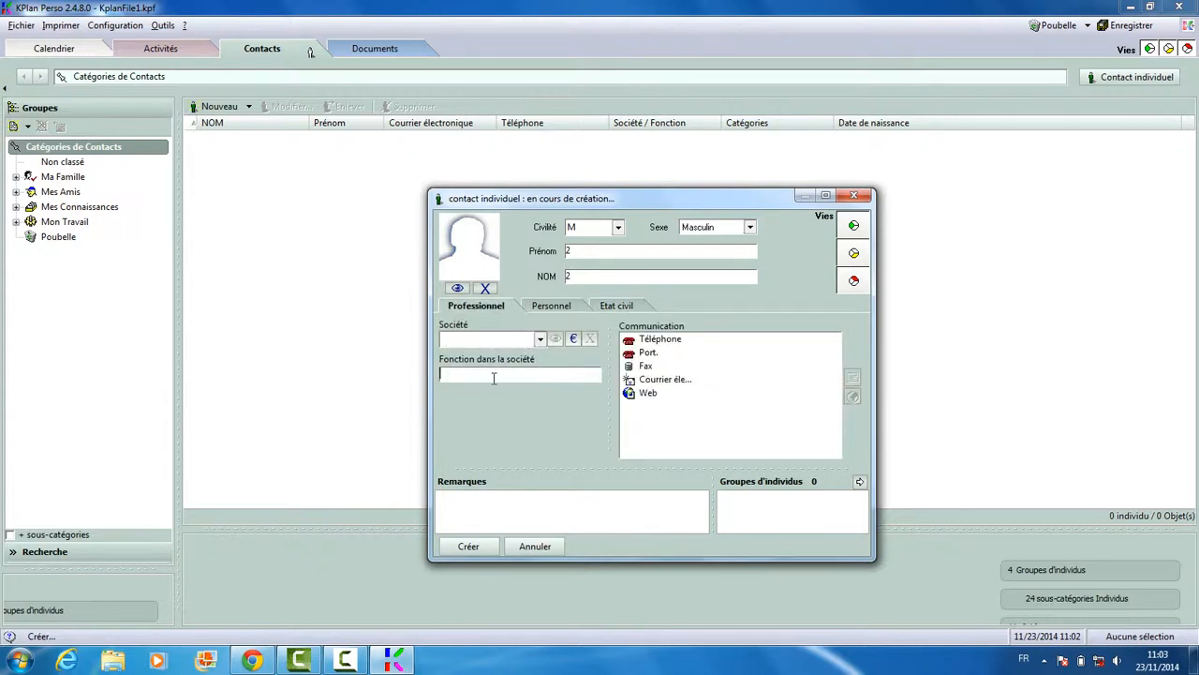
pyautogui.write('employer')
pyautogui.click(656, 343)
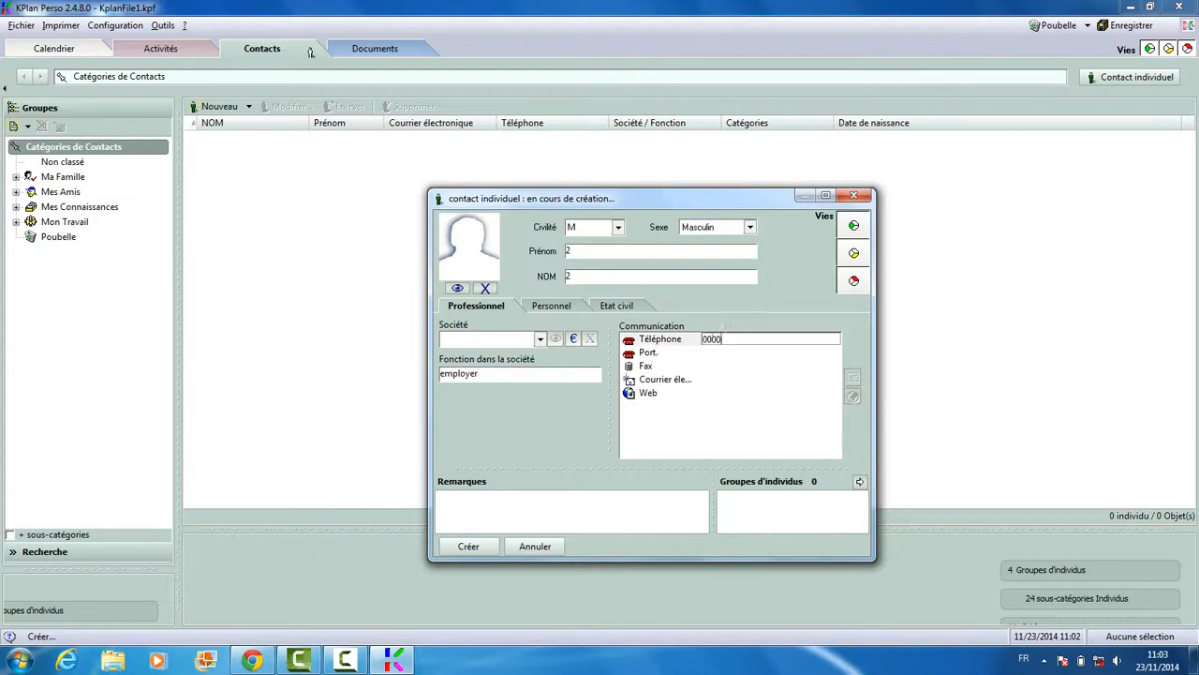
pyautogui.click(706, 353)
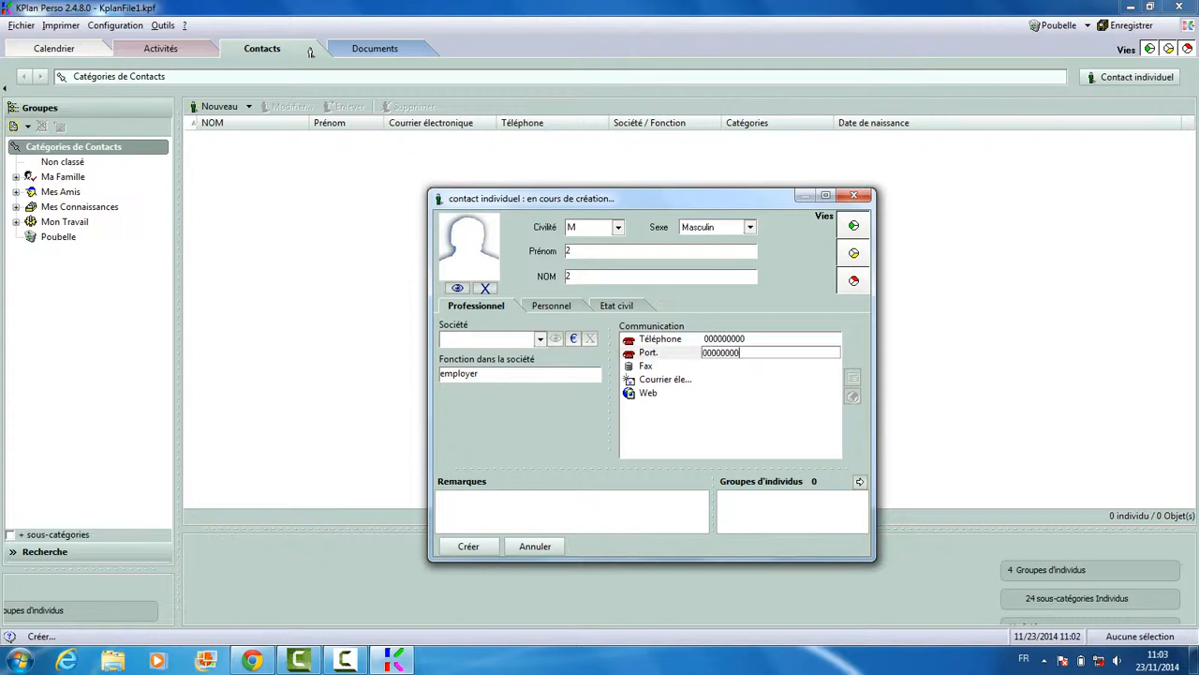
pyautogui.click(713, 377)
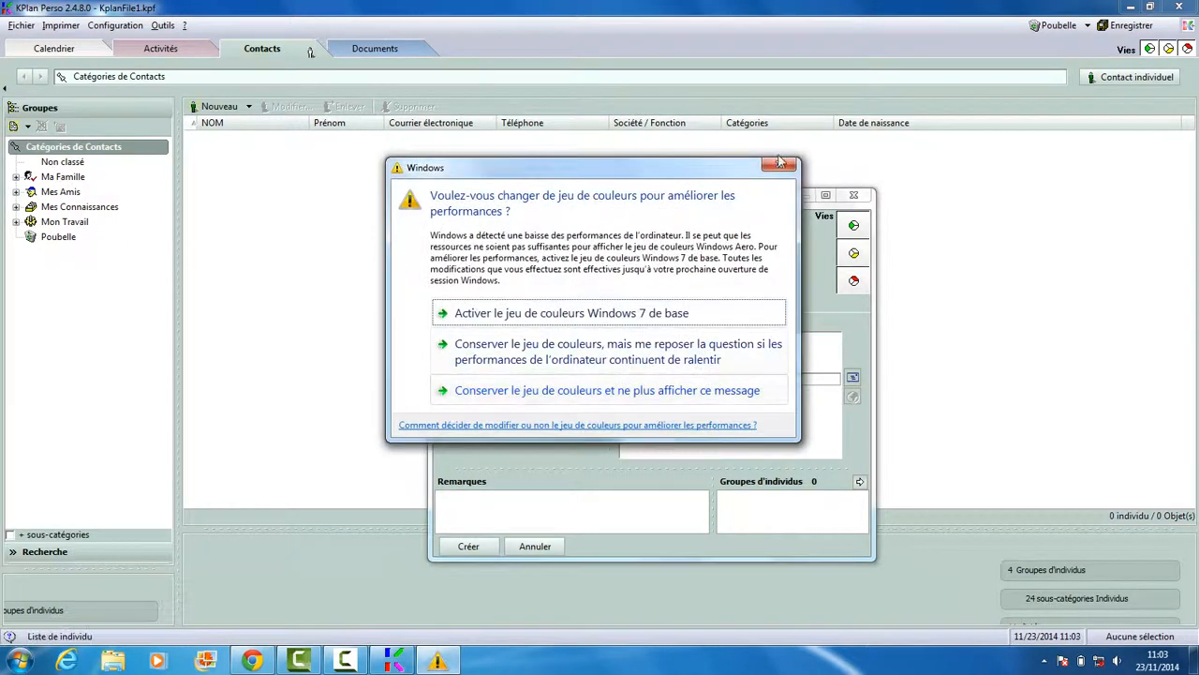
pyautogui.click(777, 165)
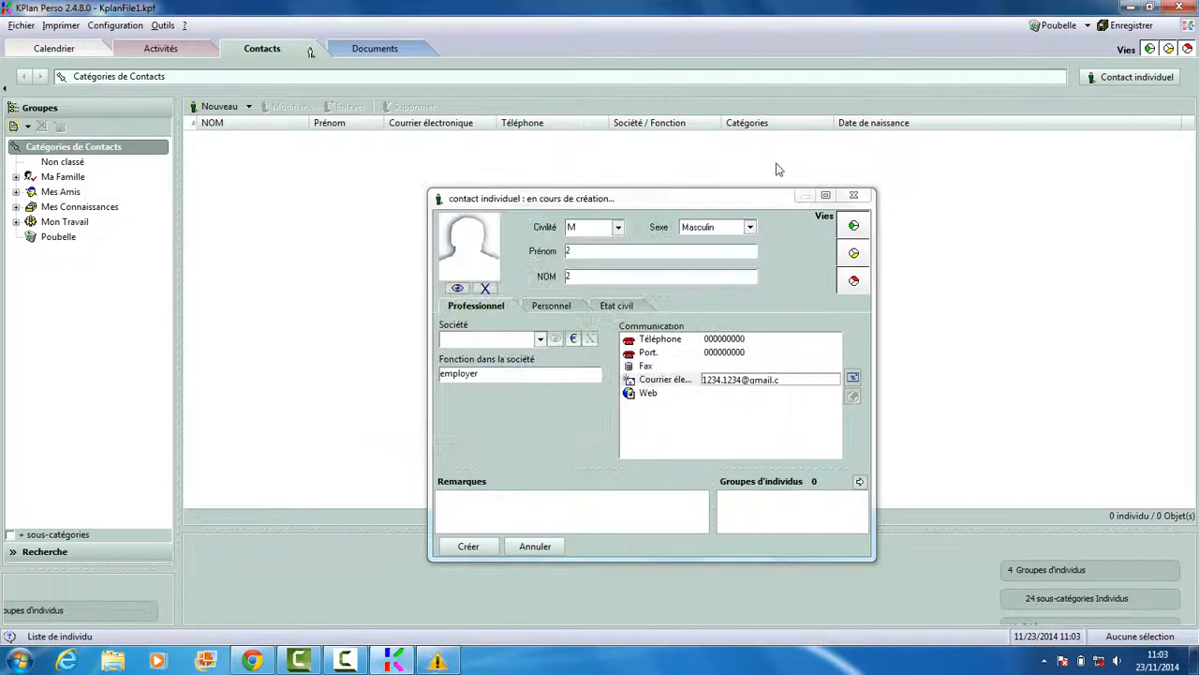
pyautogui.click(794, 388)
pyautogui.click(795, 381)
pyautogui.click(796, 381)
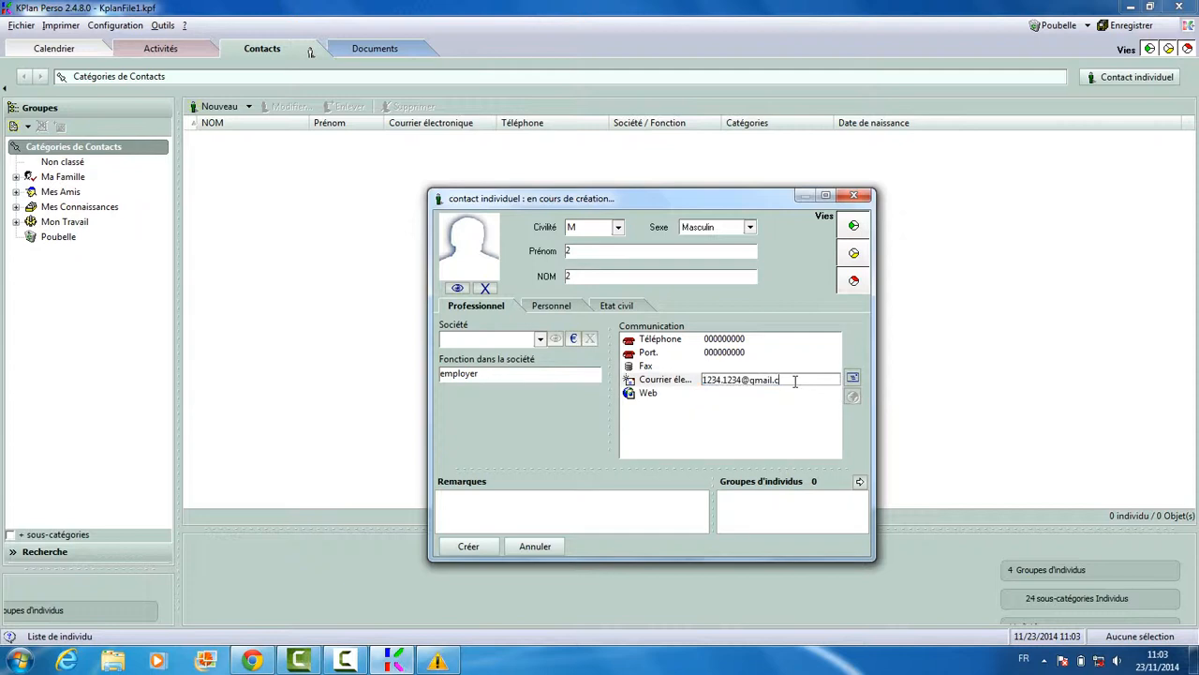
pyautogui.click(776, 394)
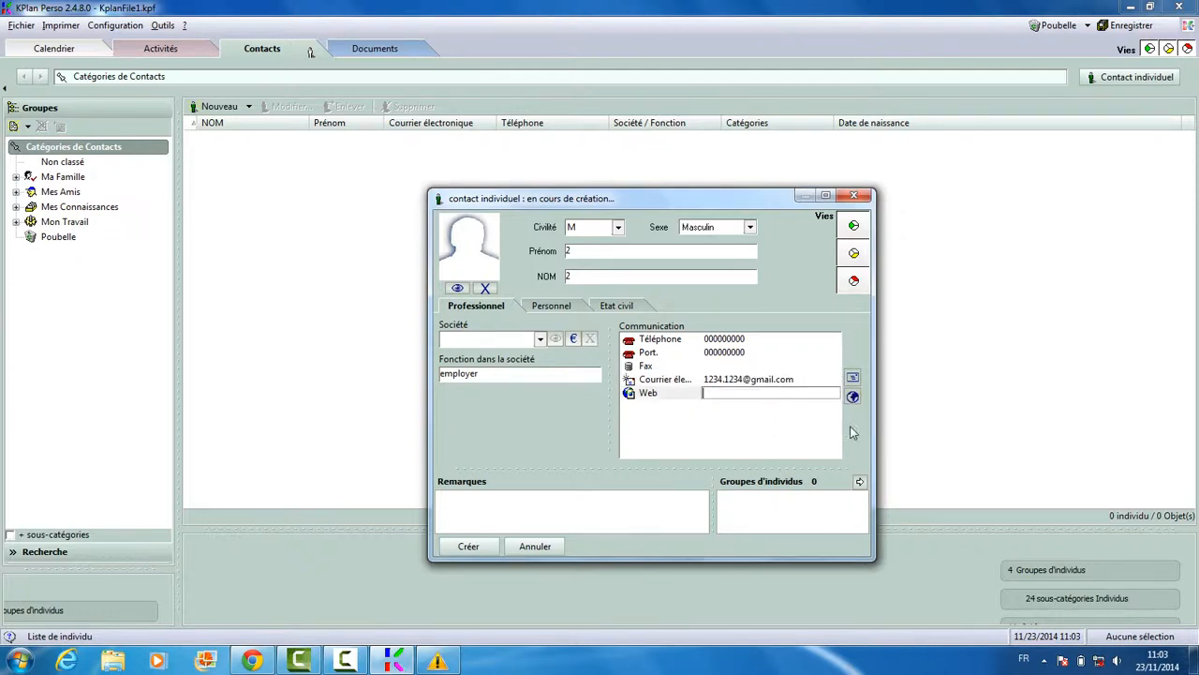
# Check the personal address and civil status tabs, then create the contact under Non classé
pyautogui.click(553, 313)
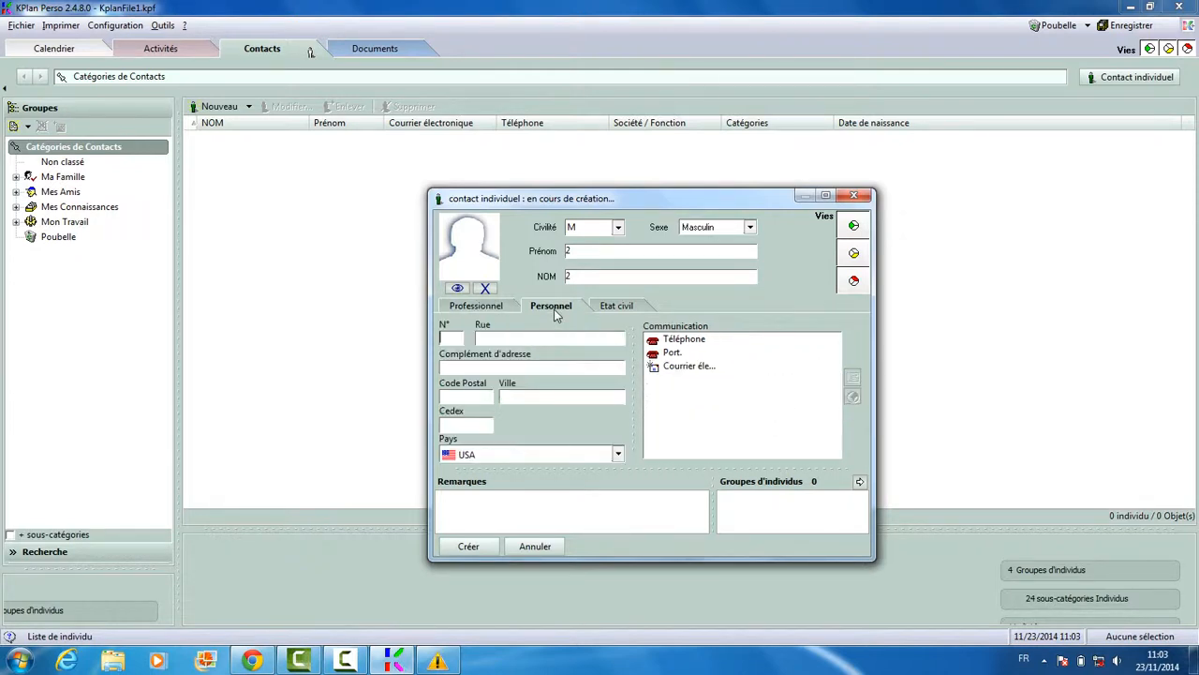
pyautogui.click(610, 310)
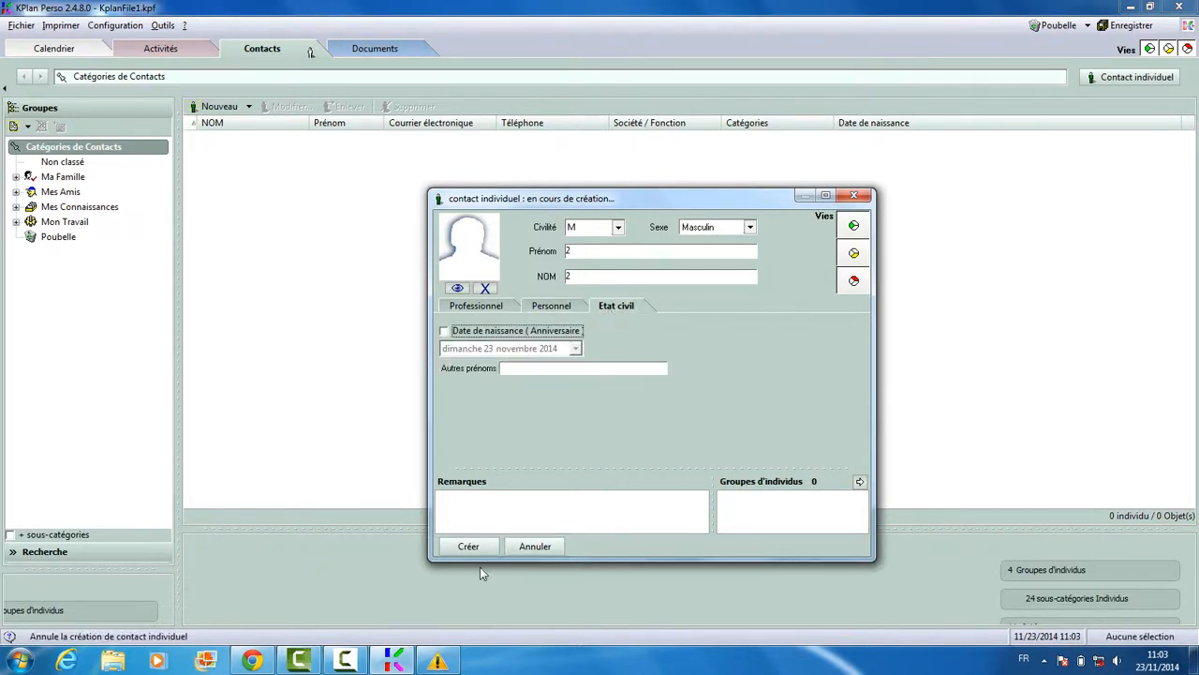
pyautogui.click(468, 547)
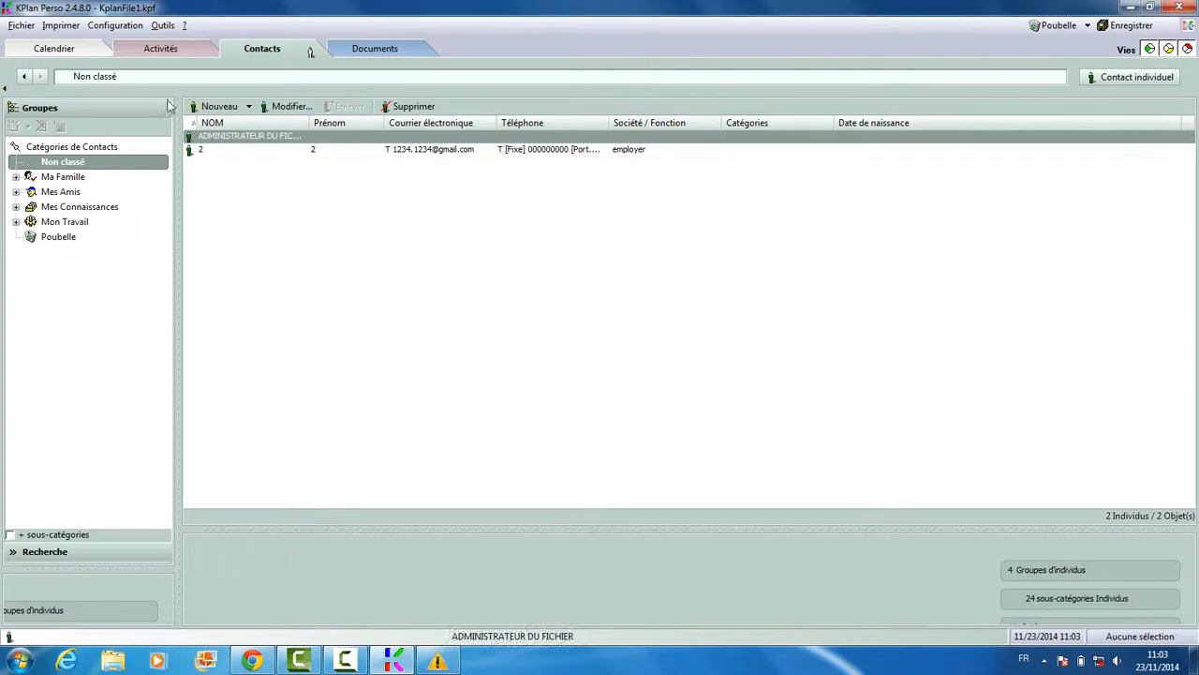
pyautogui.click(156, 50)
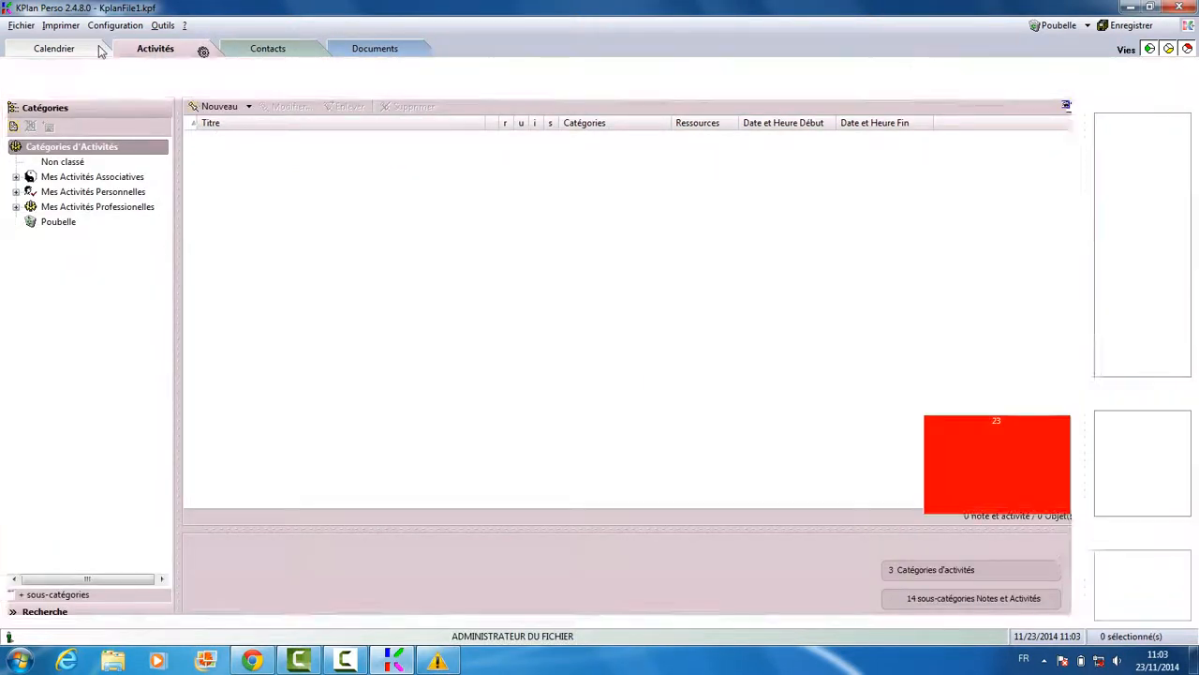
# Show the November 2014 month calendar and start a new note on Sunday 23 November
pyautogui.click(100, 52)
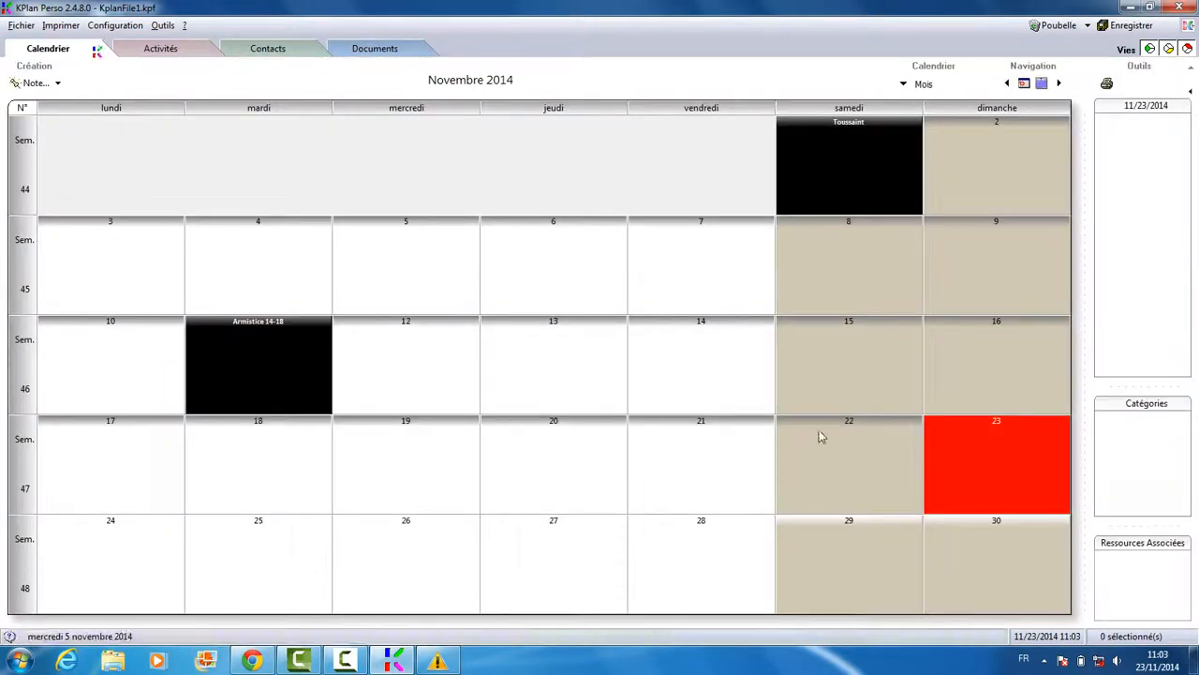
pyautogui.doubleClick(989, 478)
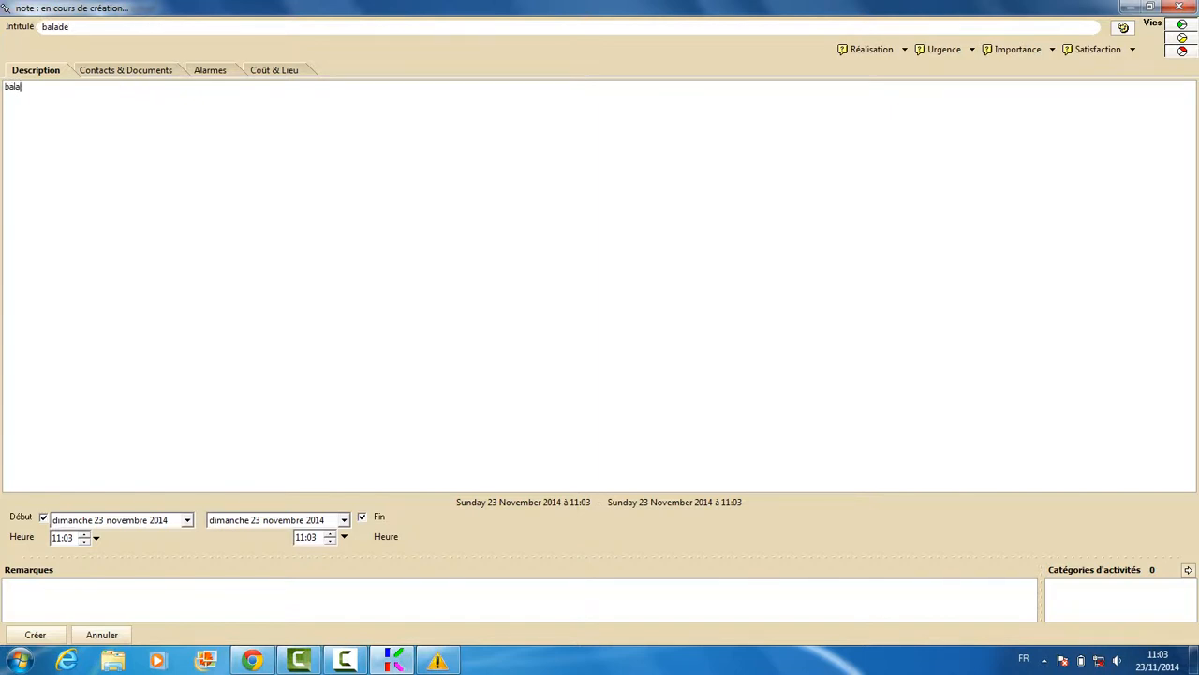
# Set the balade note to run from 10:00 to 11:00
pyautogui.click(97, 538)
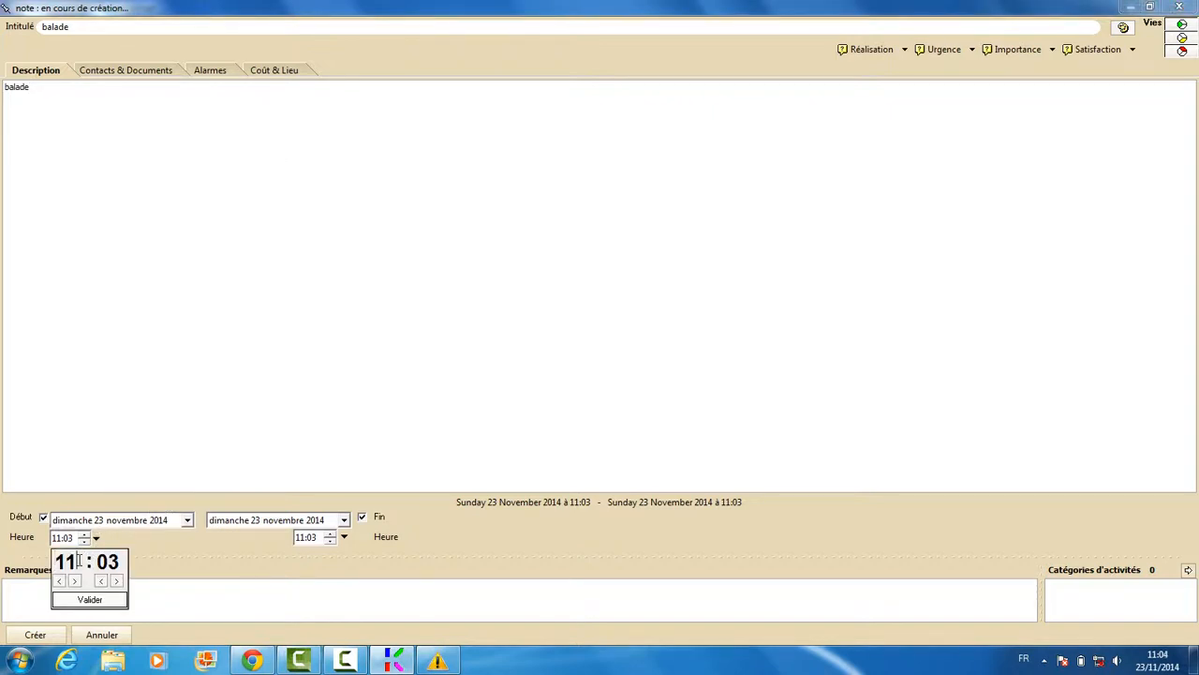
pyautogui.press('BackSpace')
pyautogui.write('0:0')
pyautogui.write('0')
pyautogui.press('Return')
pyautogui.click(344, 538)
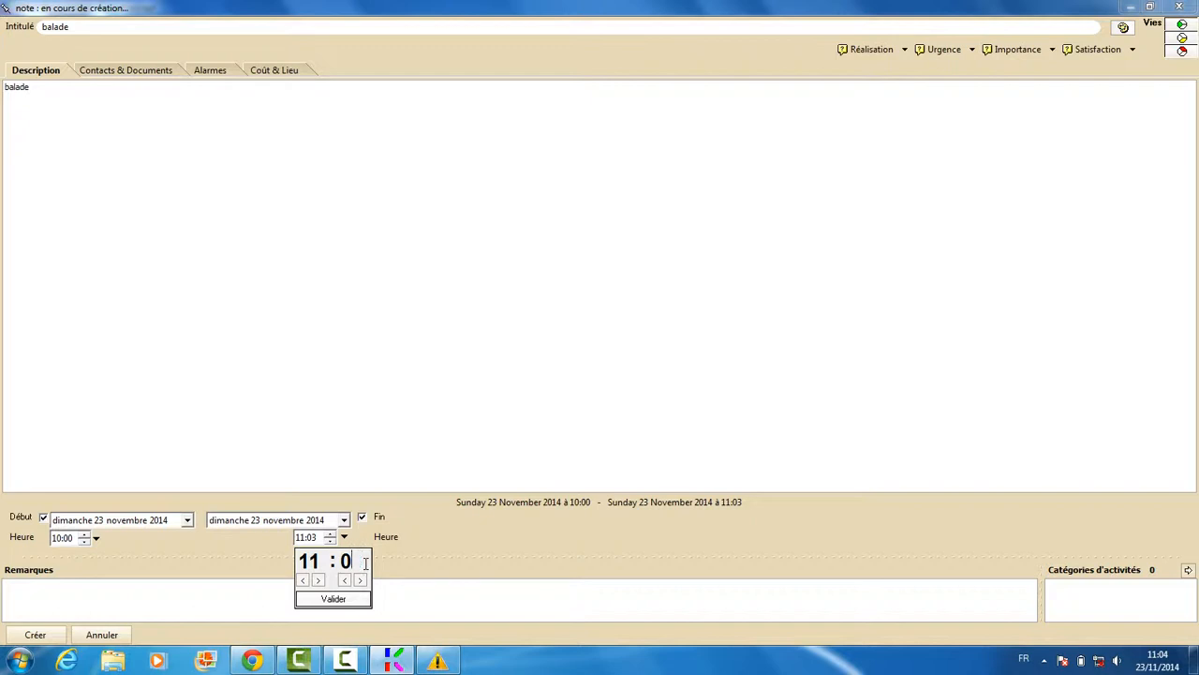
pyautogui.press('Return')
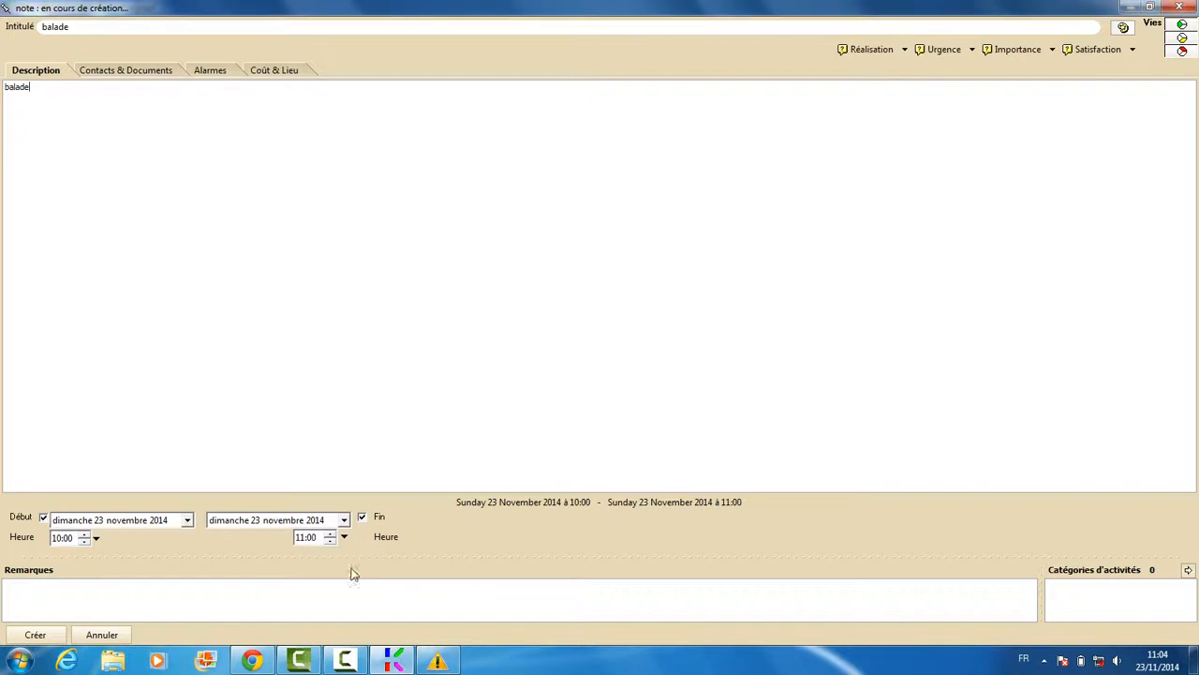
pyautogui.click(80, 600)
# Link contact 2 2 from the Non classé group to the balade note
pyautogui.click(145, 75)
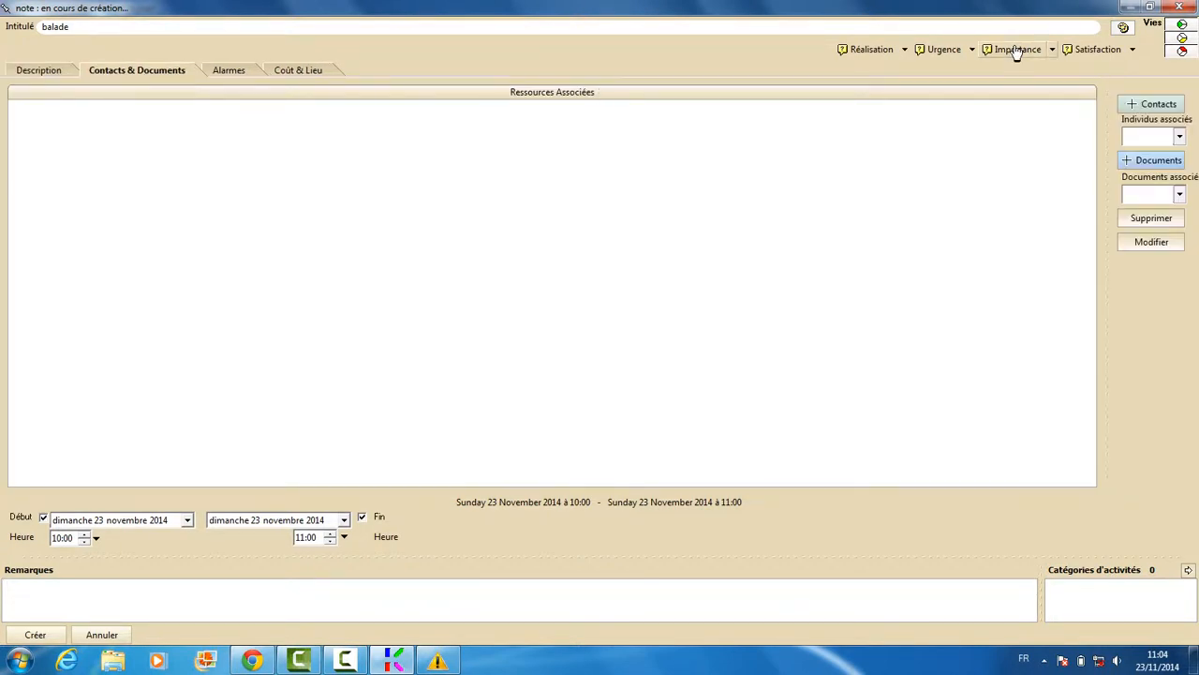
pyautogui.click(1176, 108)
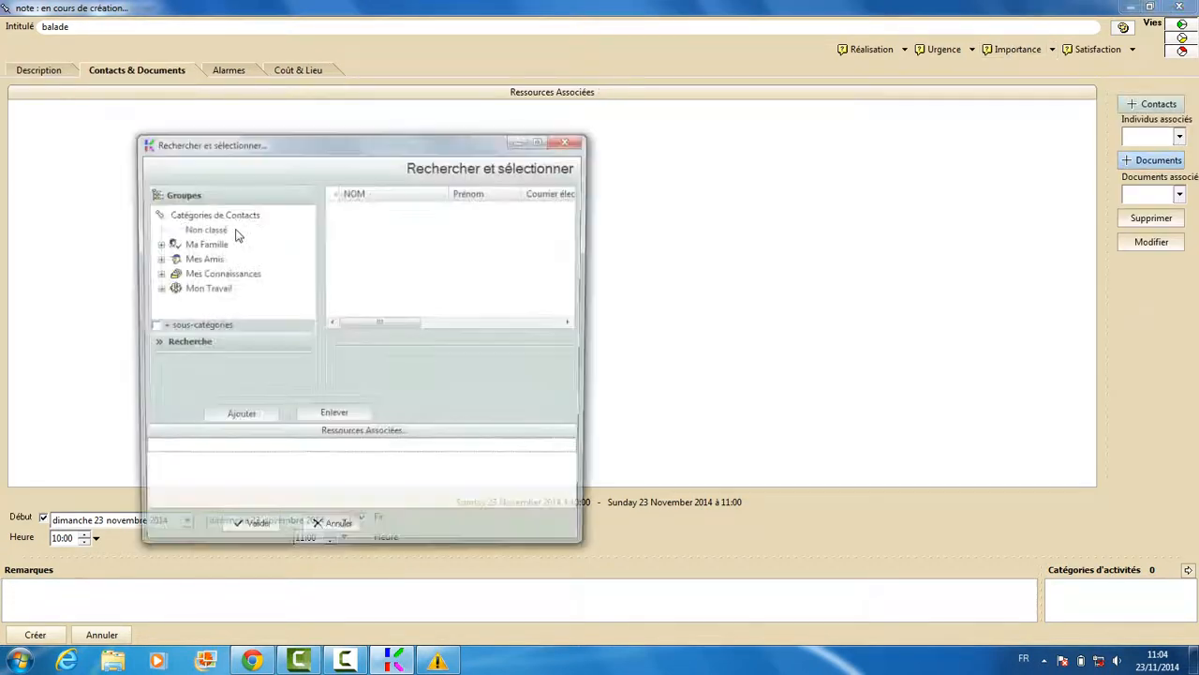
pyautogui.click(210, 232)
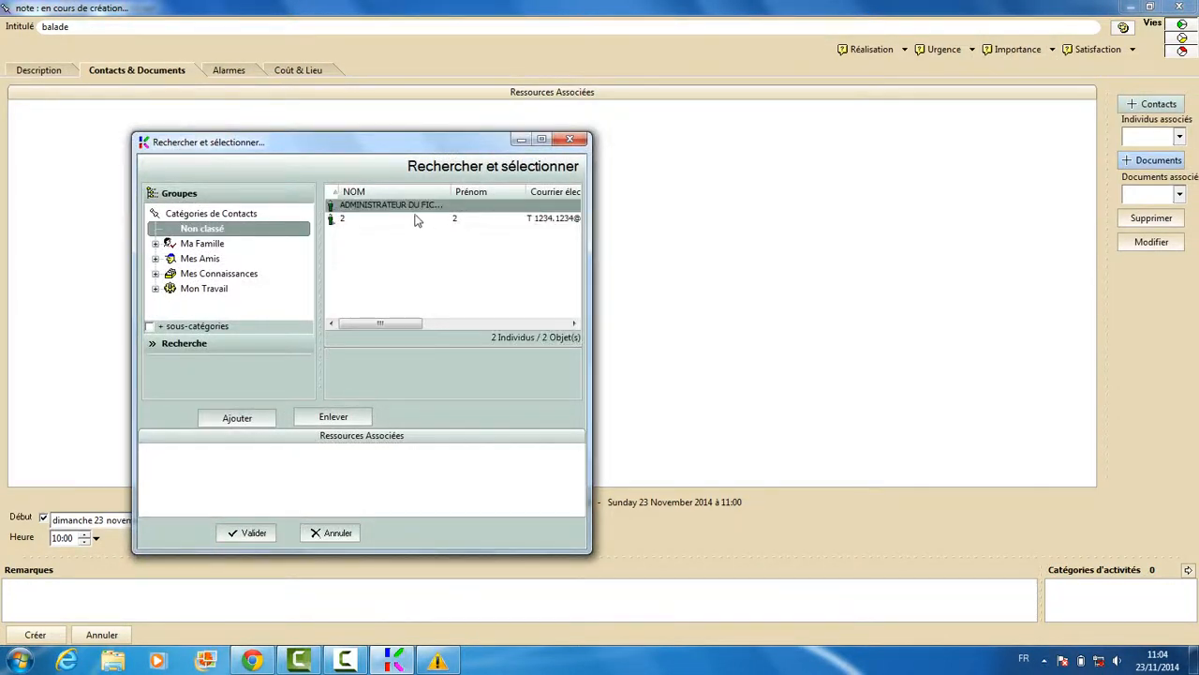
pyautogui.click(248, 421)
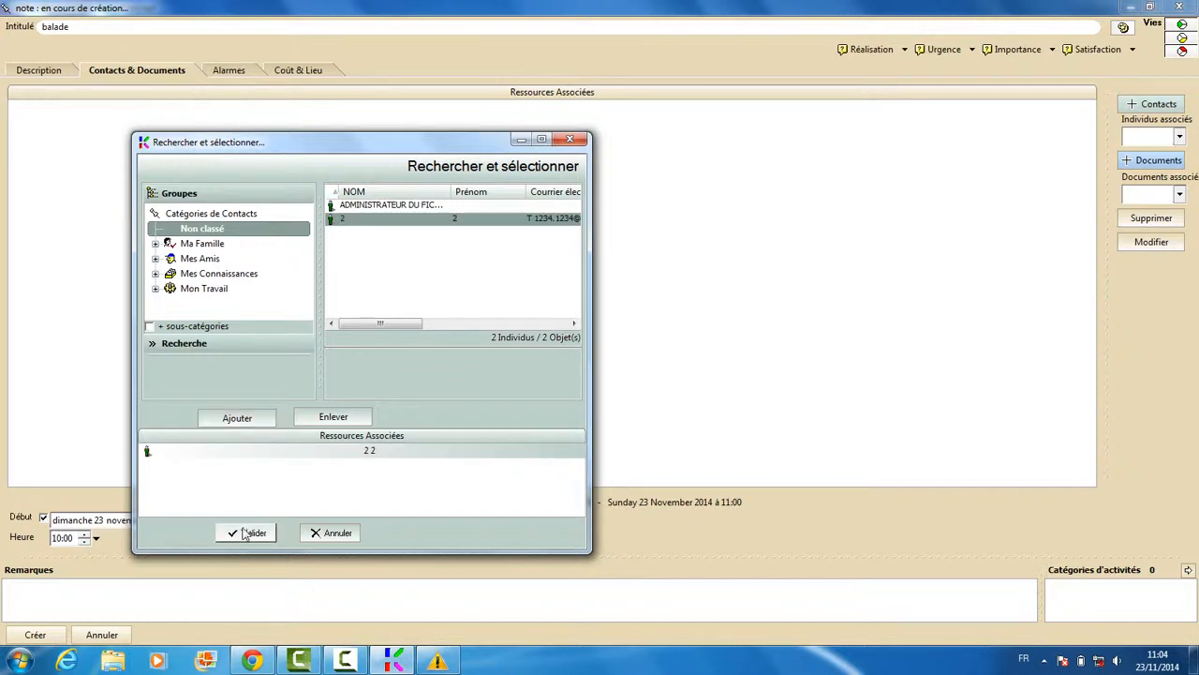
pyautogui.click(249, 532)
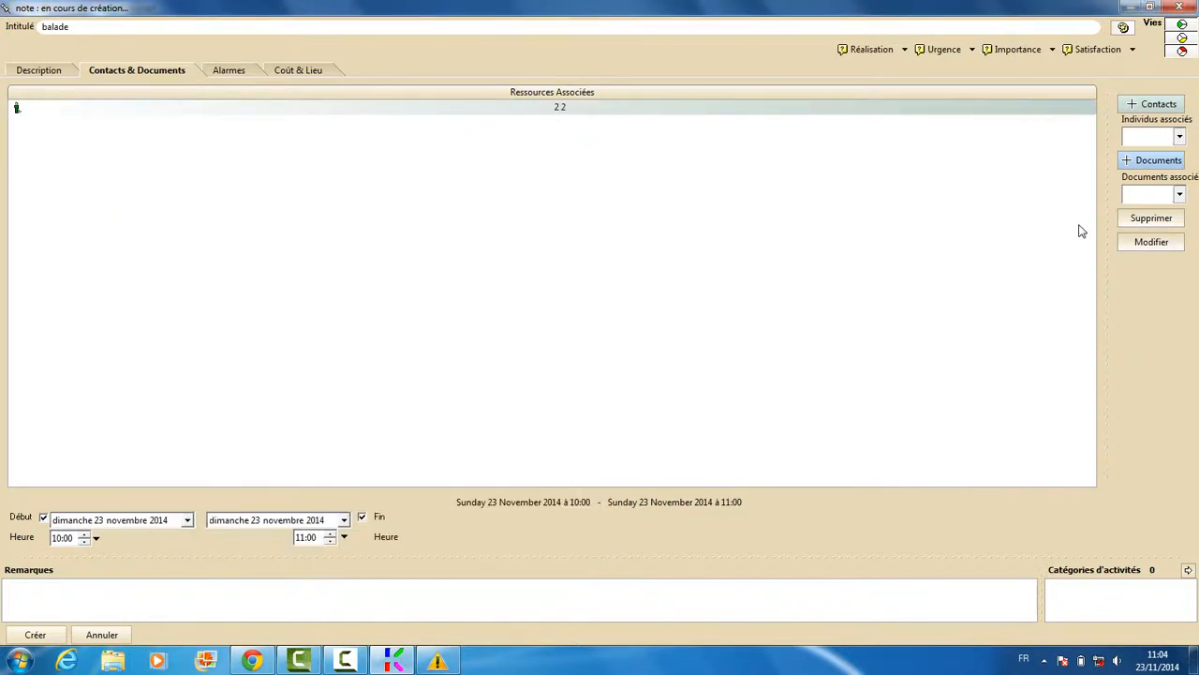
# Review the alarms and cost/place tabs, then create the balade note
pyautogui.click(228, 76)
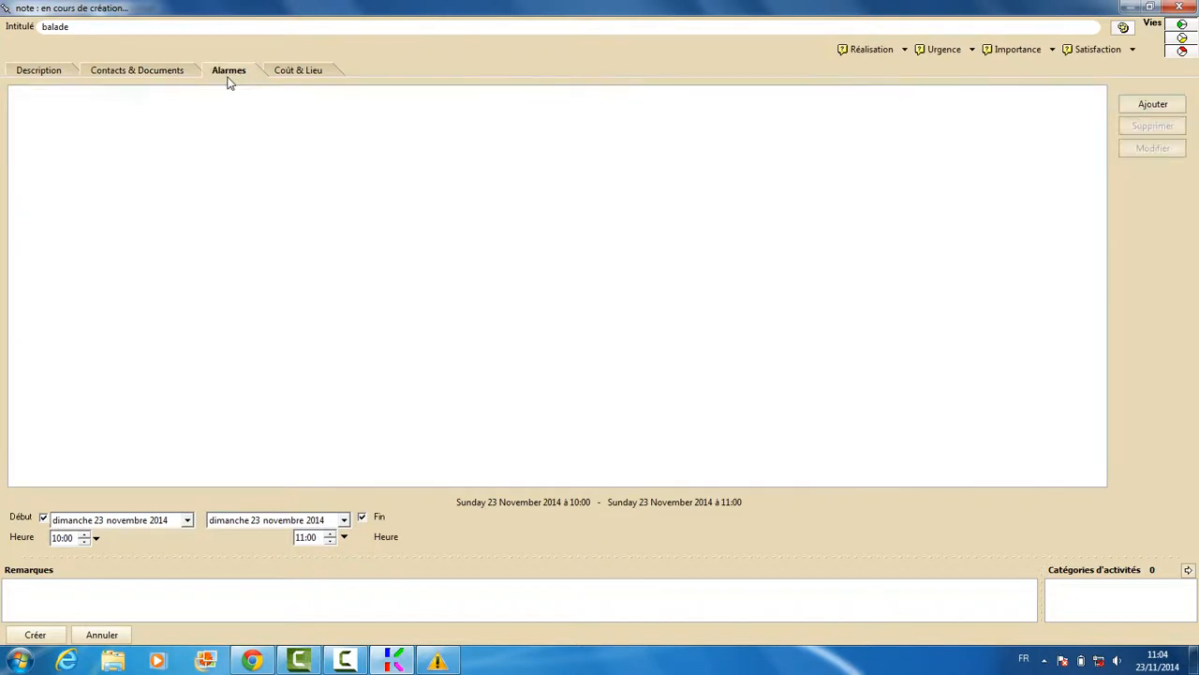
pyautogui.click(275, 73)
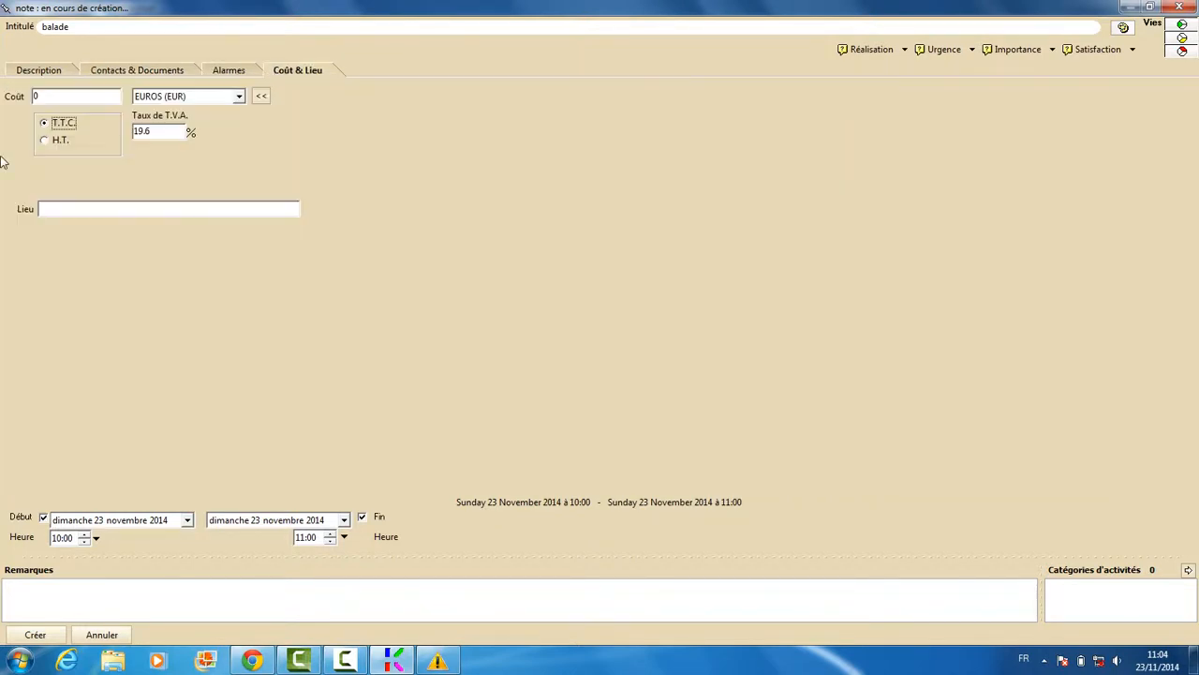
pyautogui.click(32, 75)
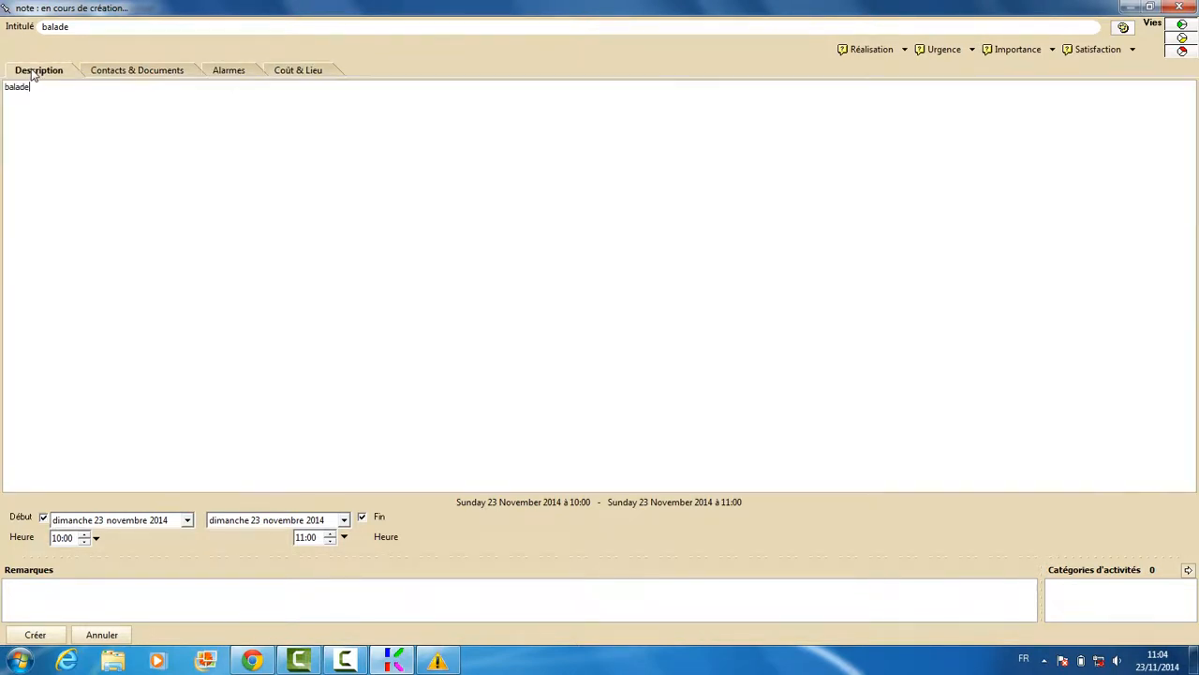
pyautogui.click(35, 634)
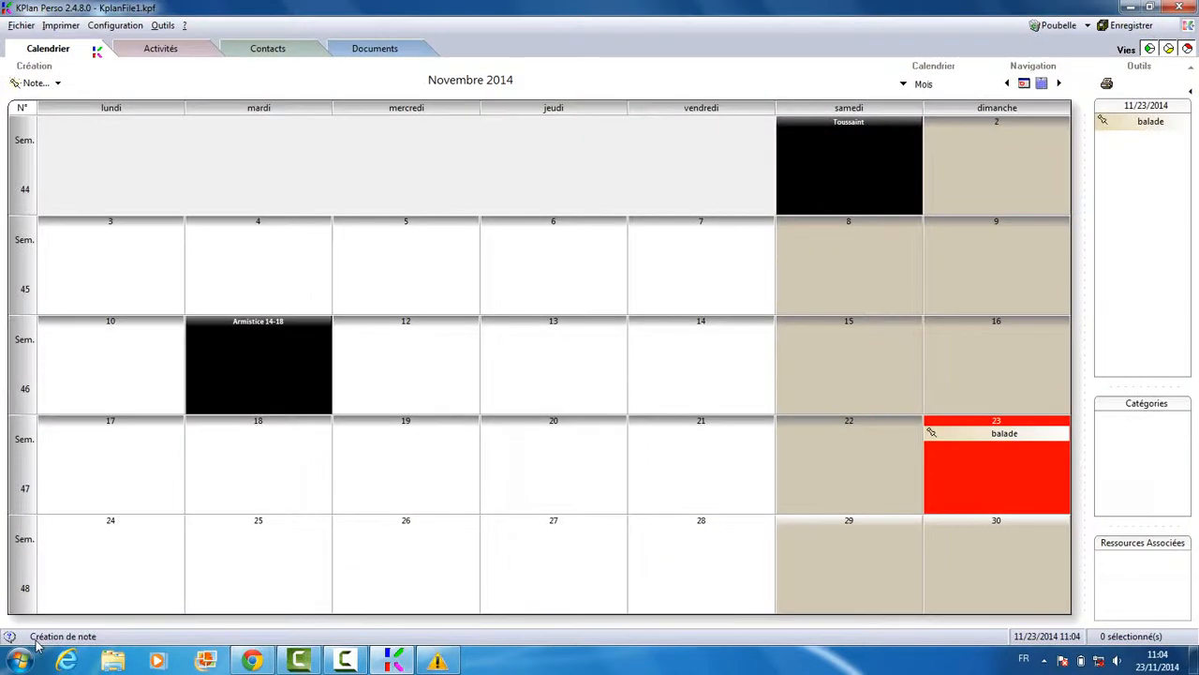
pyautogui.click(984, 167)
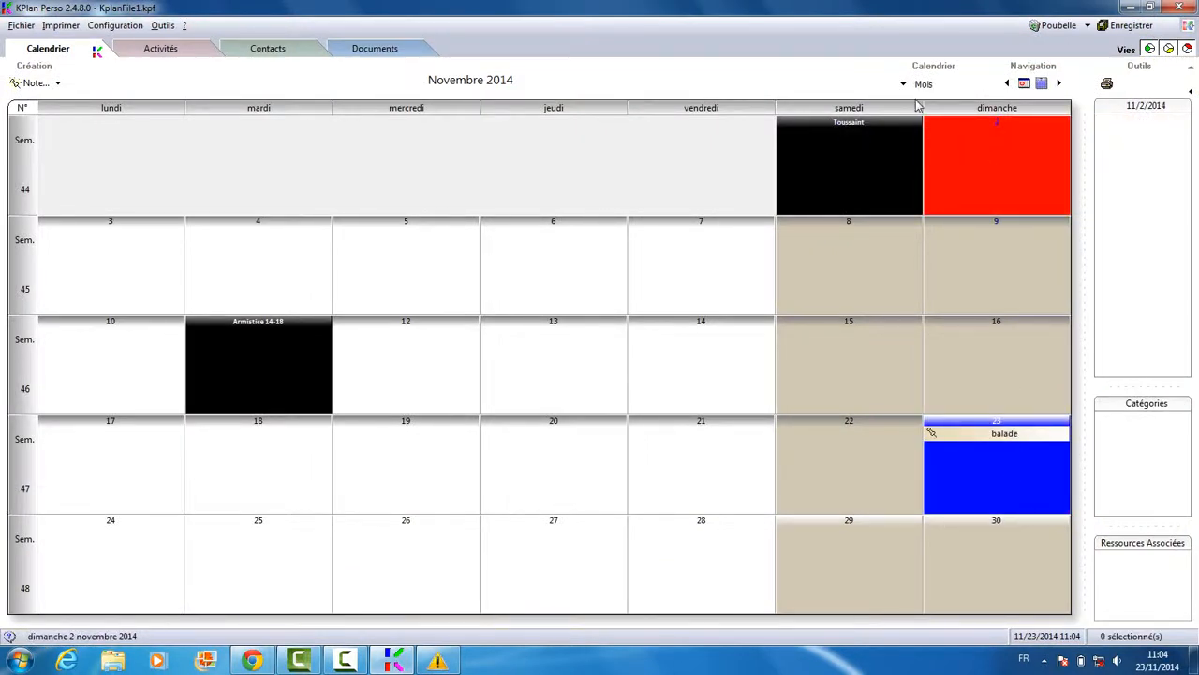
pyautogui.click(1019, 469)
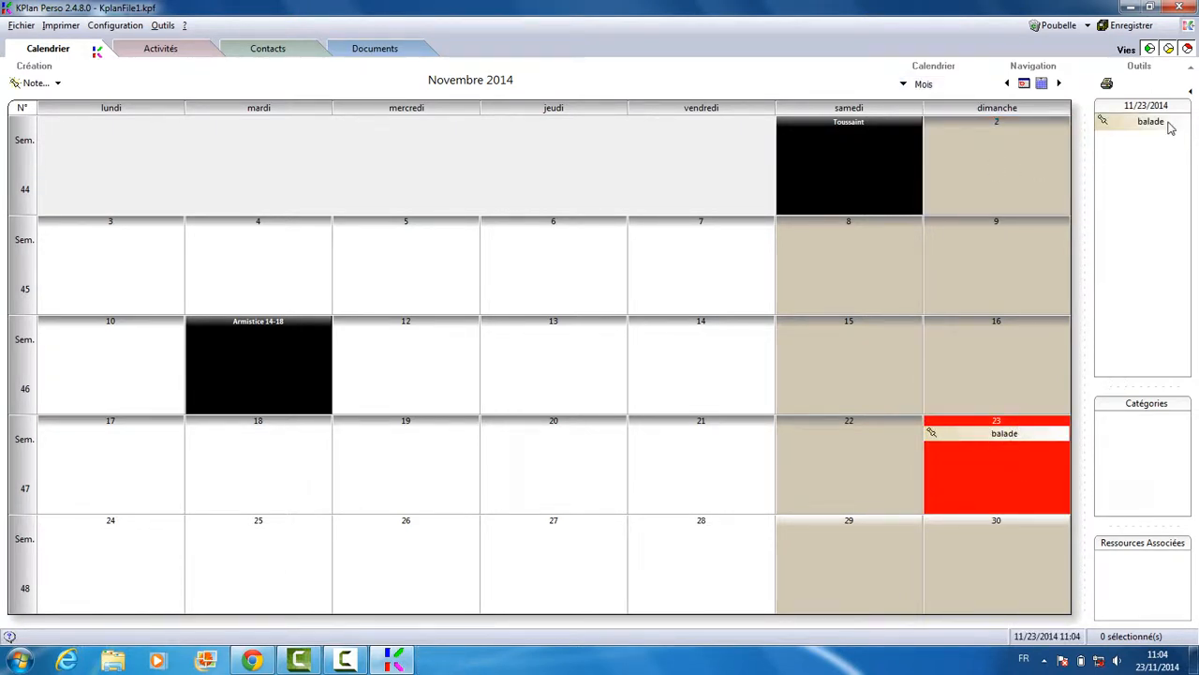
pyautogui.click(907, 84)
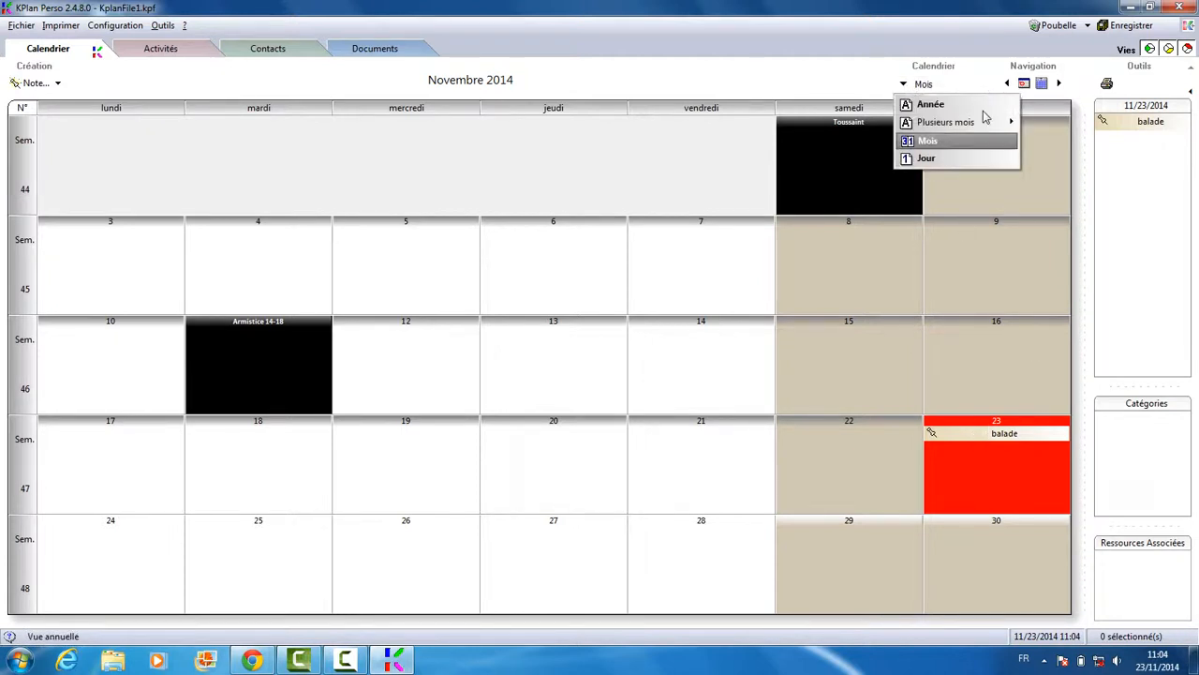
pyautogui.click(945, 159)
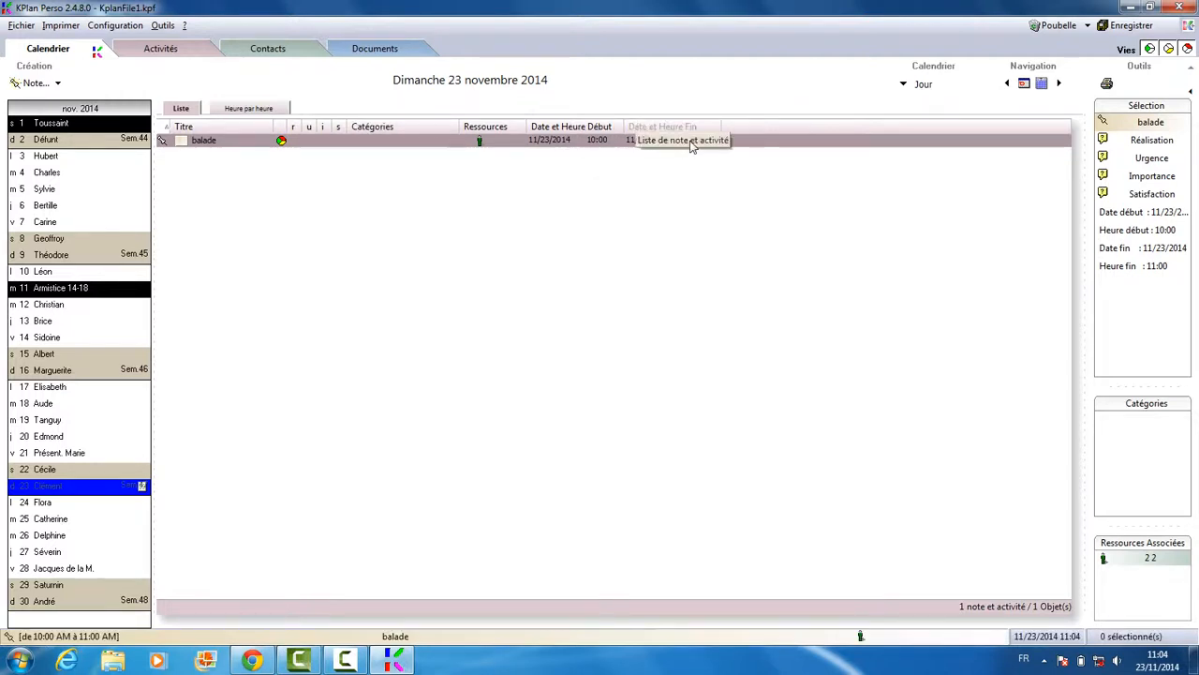
pyautogui.click(249, 110)
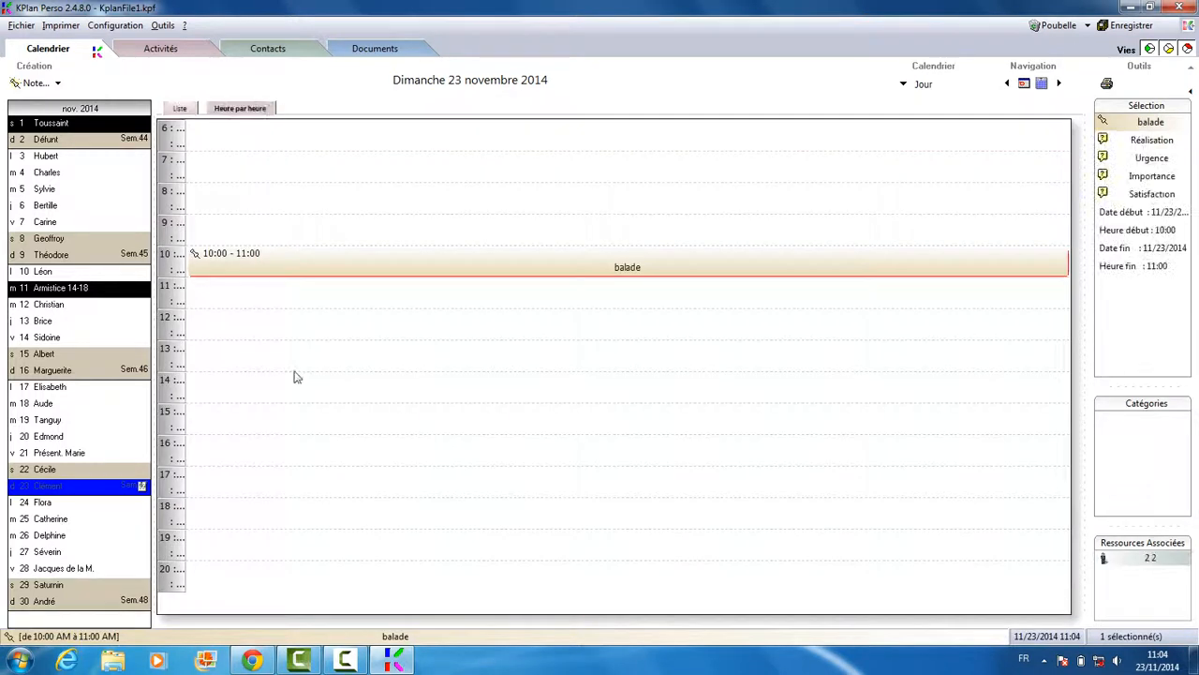
pyautogui.click(195, 111)
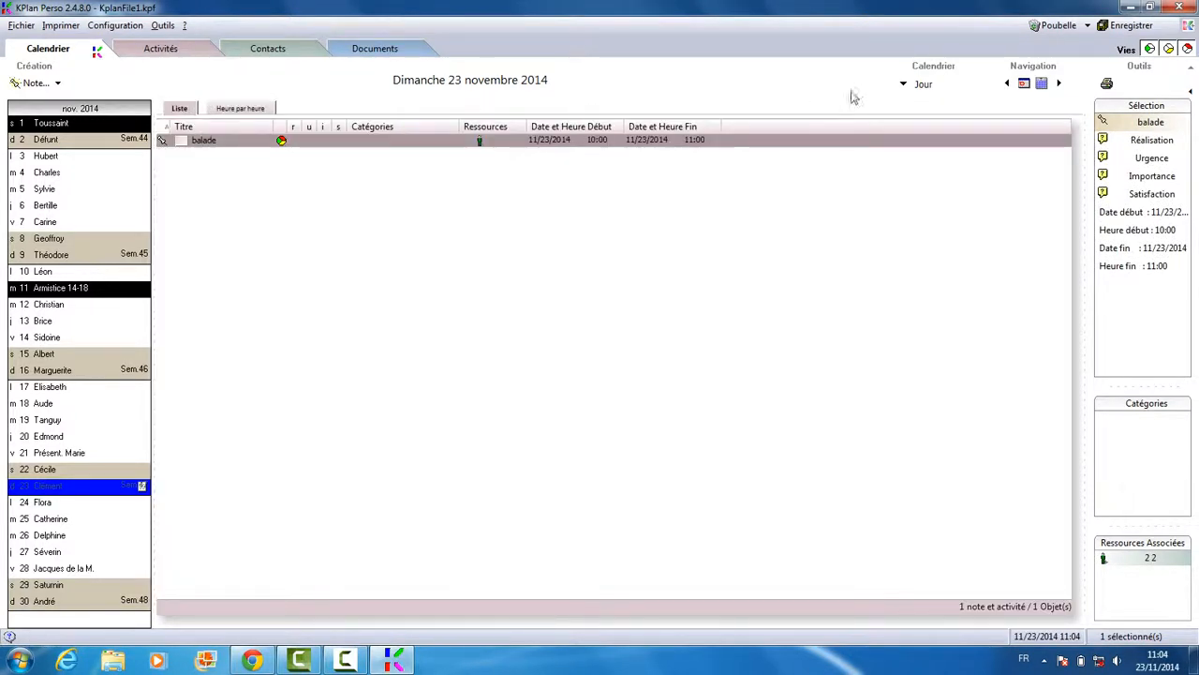
pyautogui.click(923, 84)
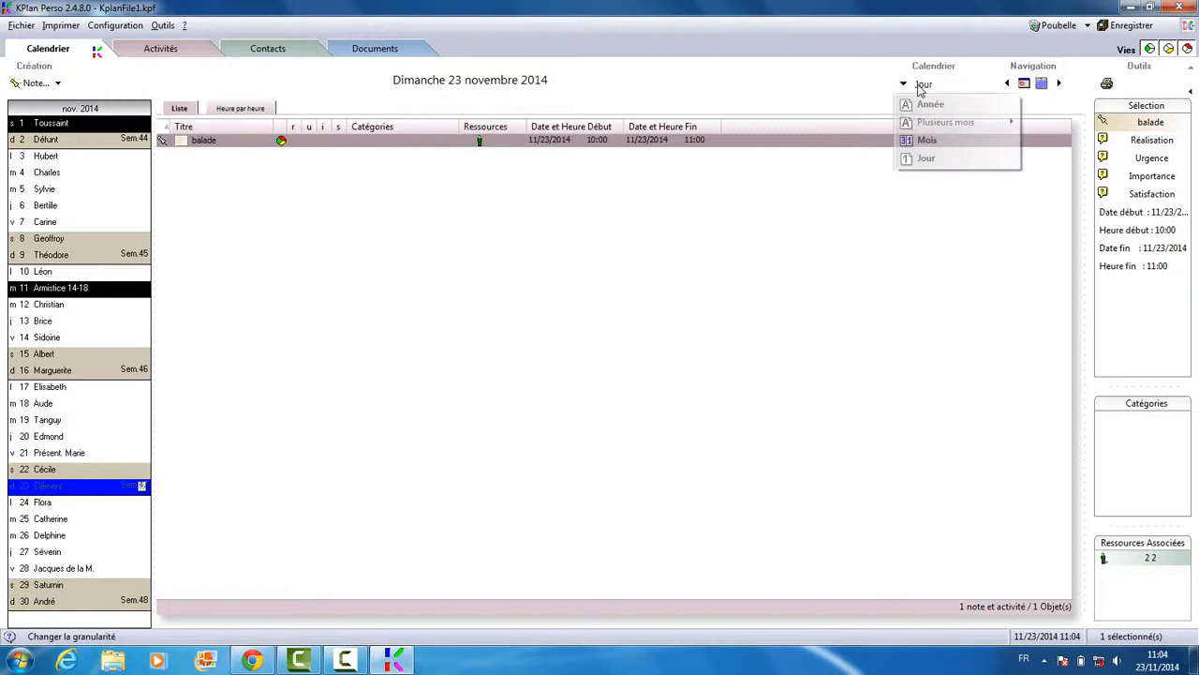
pyautogui.click(927, 140)
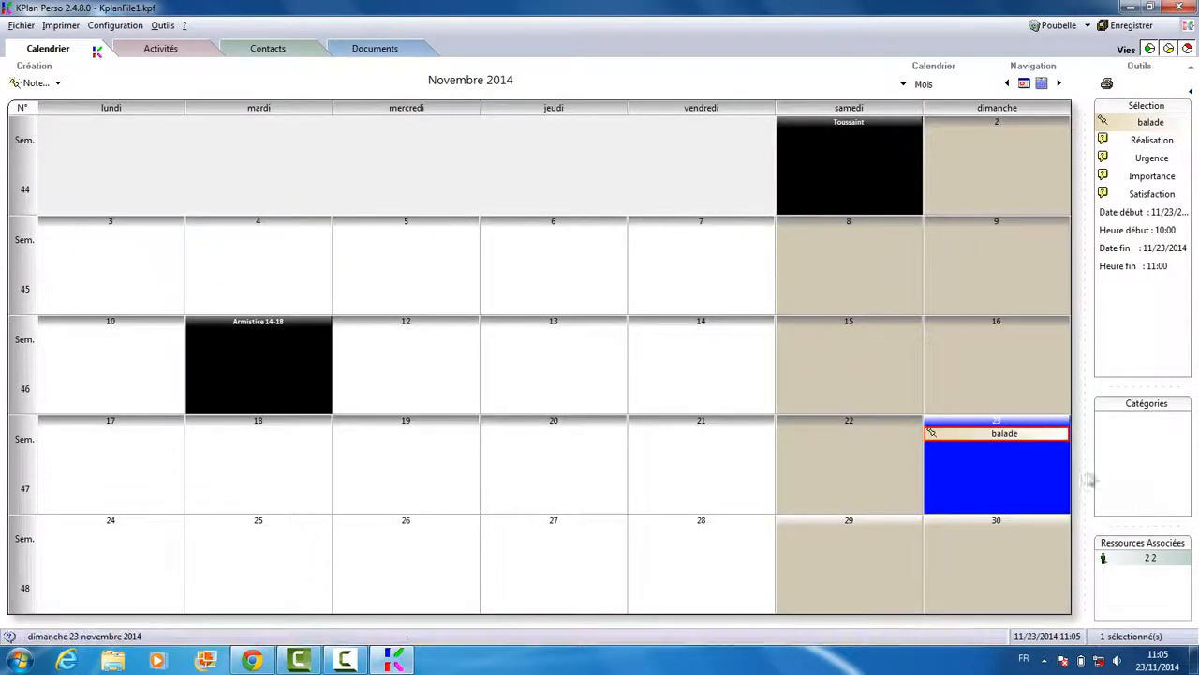
# Delete the balade note from Sunday 23 November using its context menu's Supprimer
pyautogui.rightClick(1037, 441)
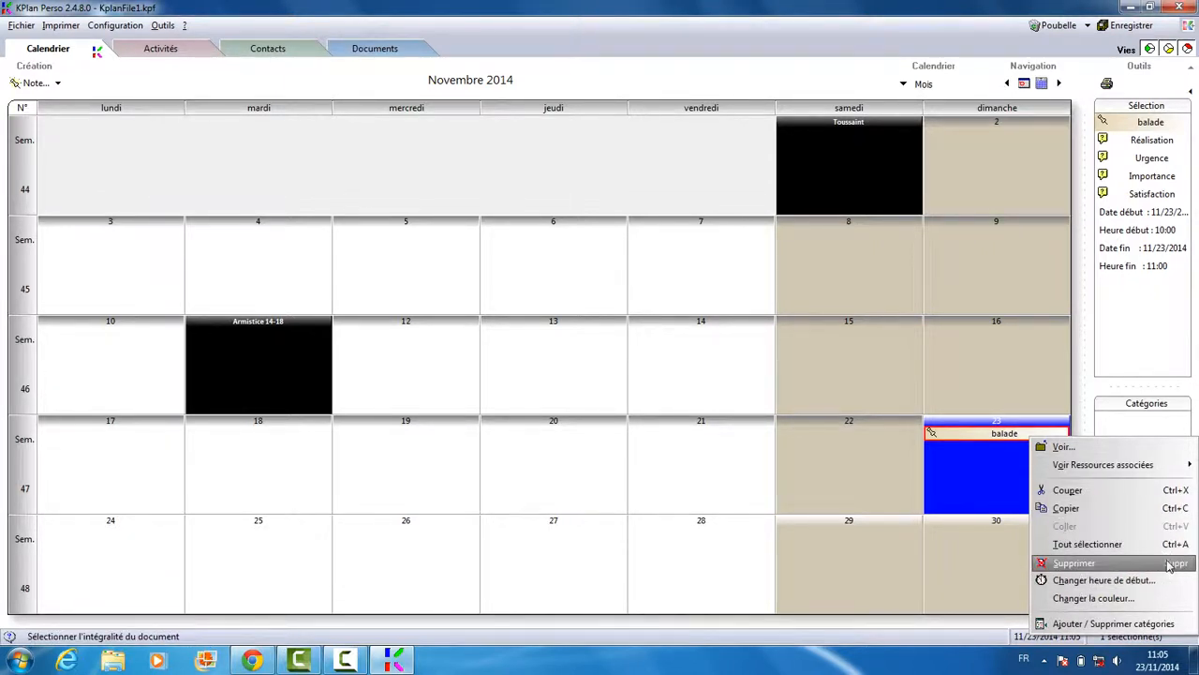
pyautogui.click(1073, 561)
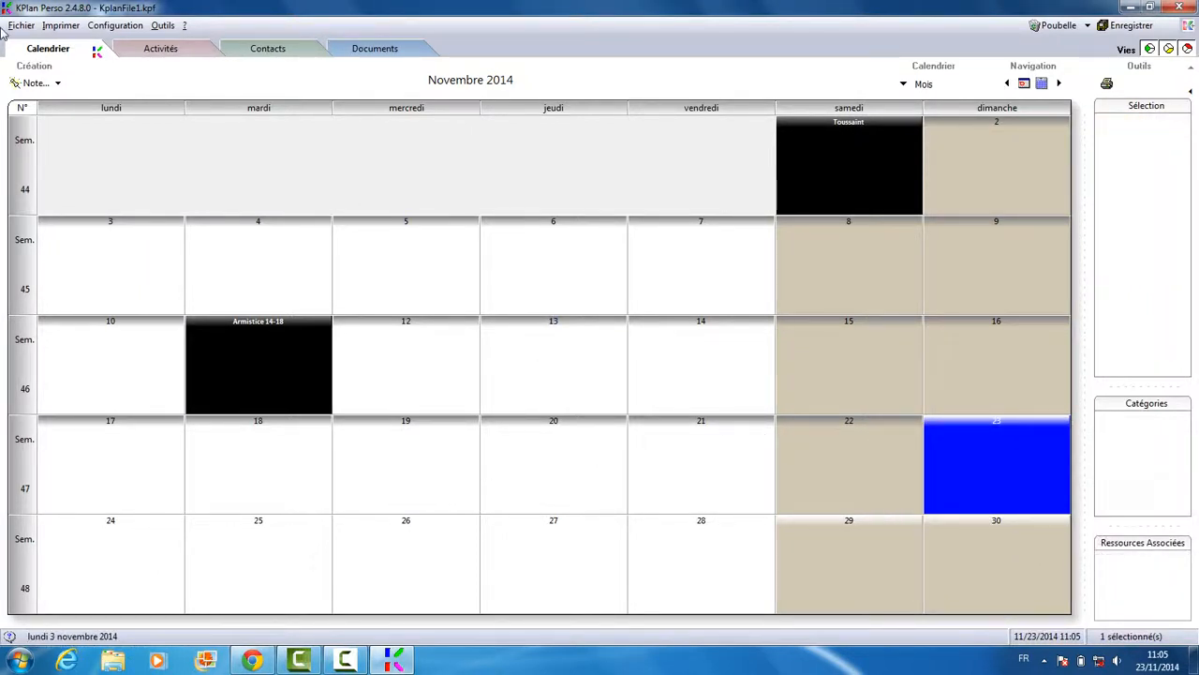
# In the administrator password settings, enable Avec protection for login admin, clear the owner name, and validate
pyautogui.click(133, 26)
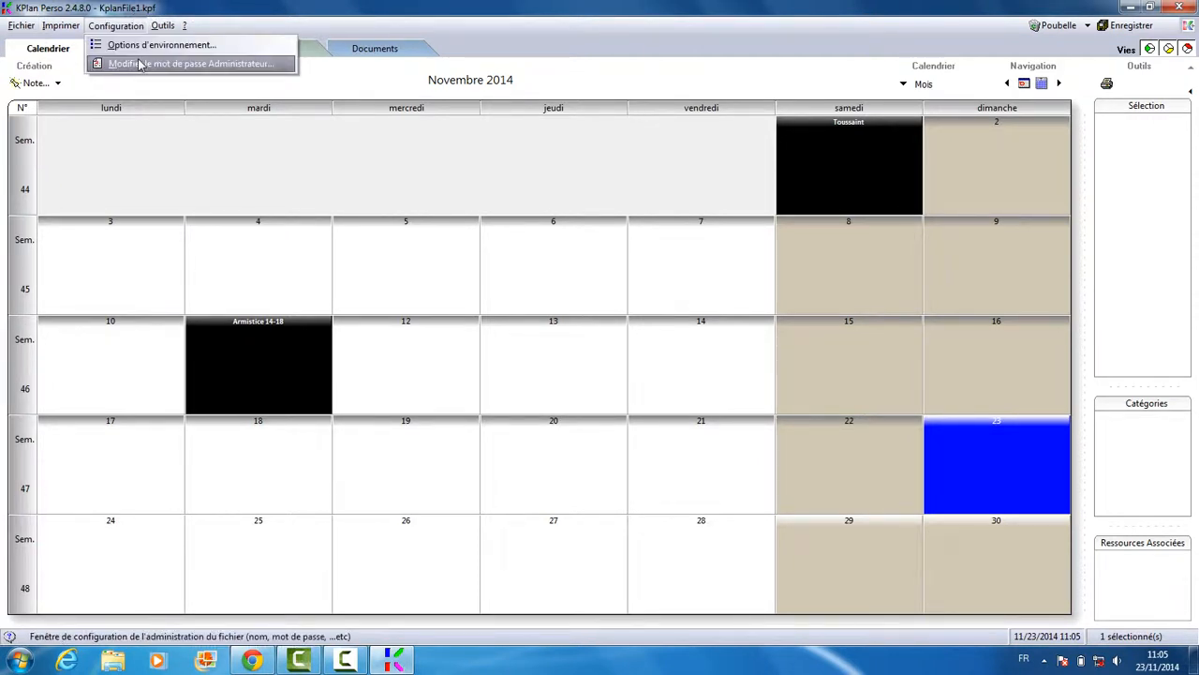
pyautogui.click(139, 63)
pyautogui.click(164, 192)
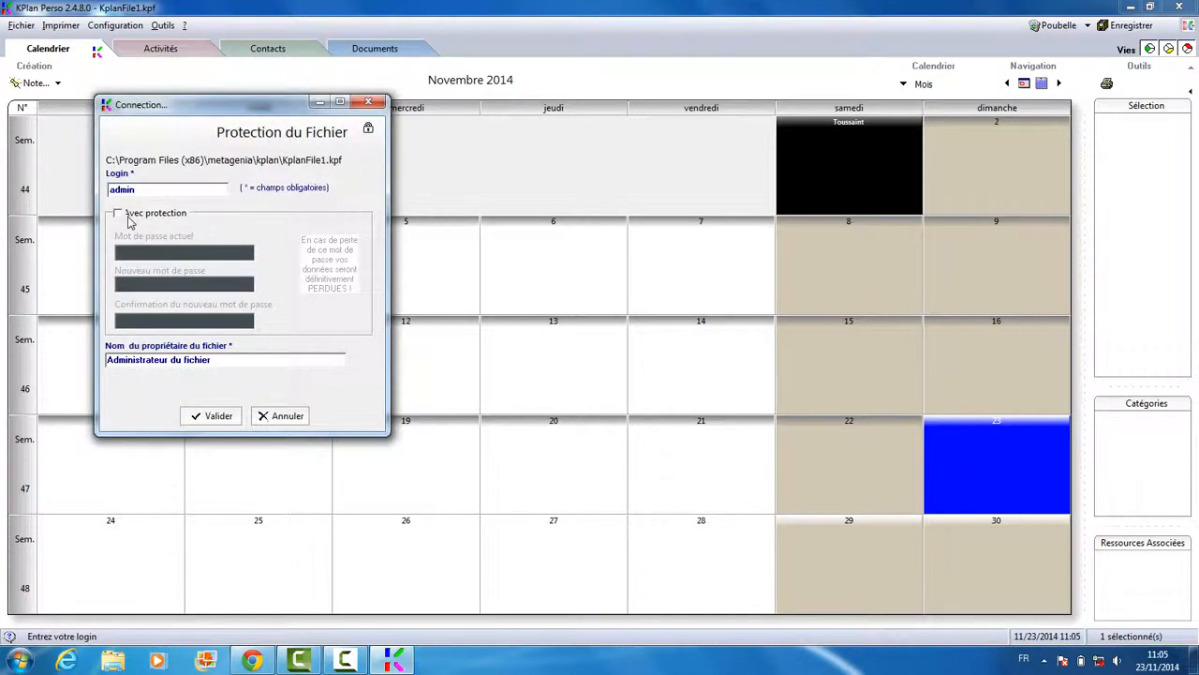
pyautogui.click(118, 214)
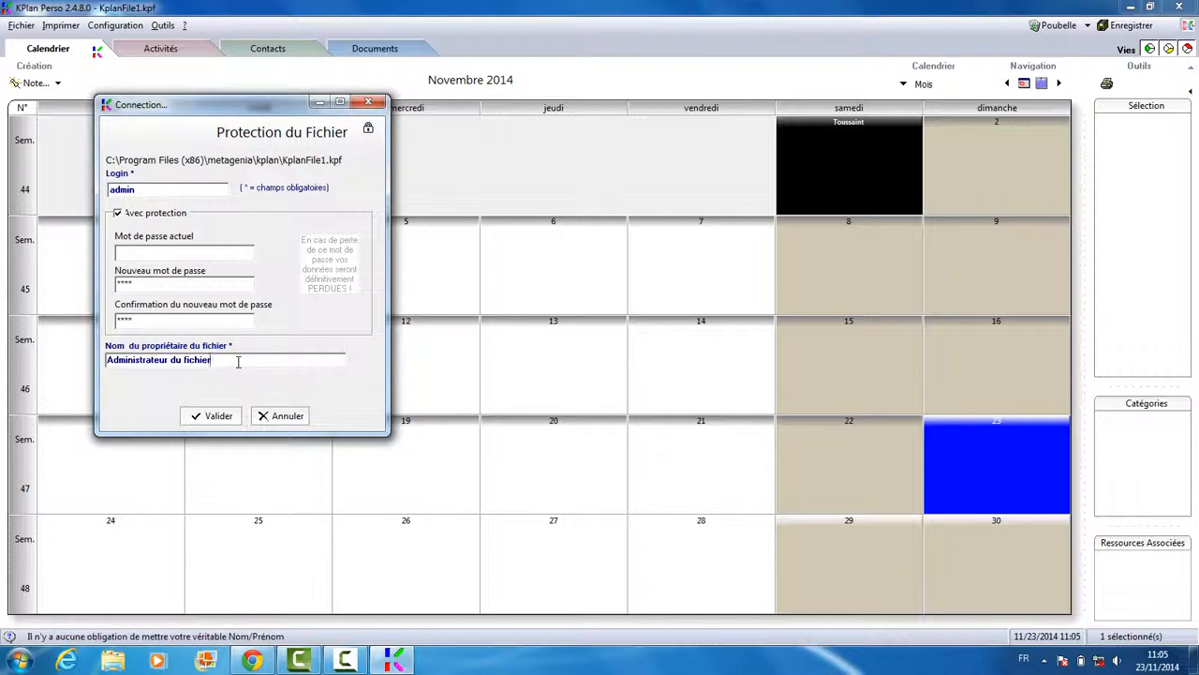
pyautogui.moveTo(238, 362); pyautogui.dragTo(5, 335)
pyautogui.press('BackSpace')
pyautogui.click(223, 417)
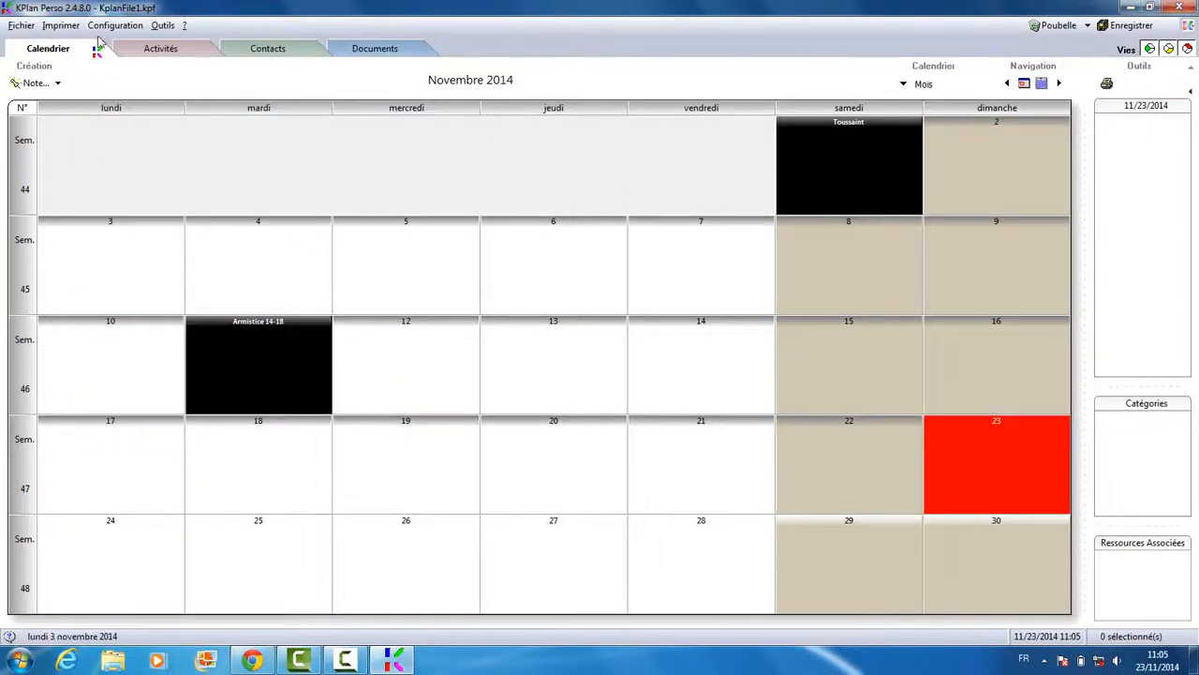
# Save the file as KplanFile1.kpf in the Bureau (Desktop) folder, then close KPlan Perso
pyautogui.click(21, 25)
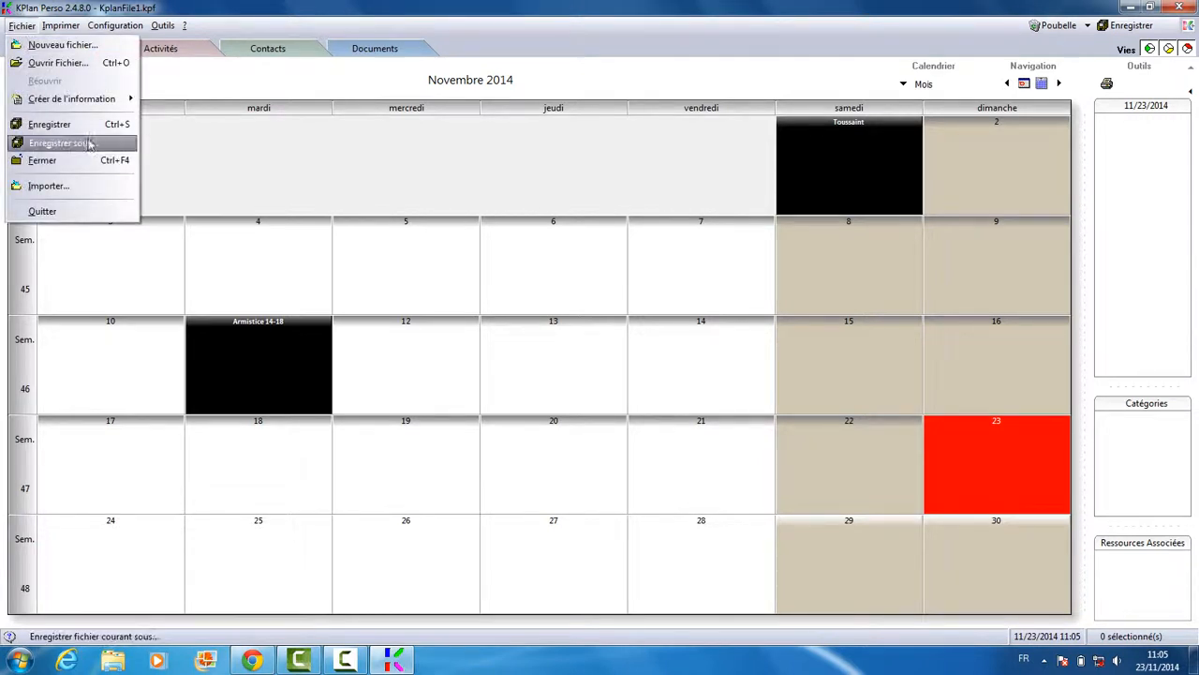
pyautogui.click(82, 126)
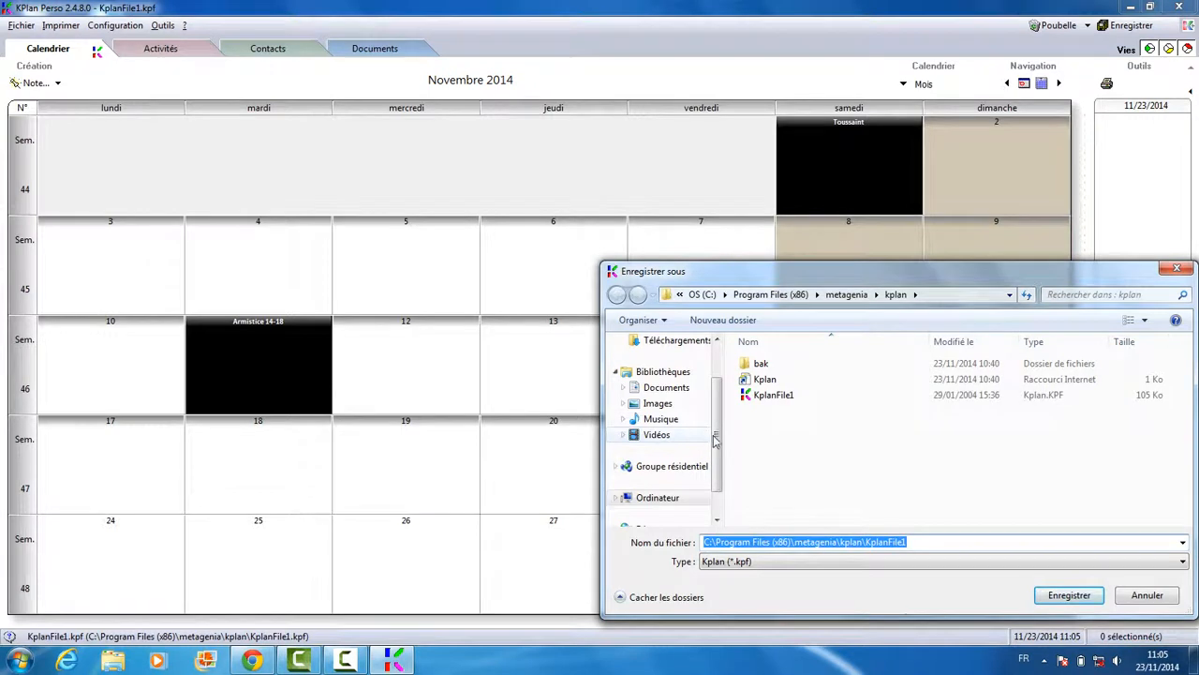
pyautogui.scroll(2, 717, 441)
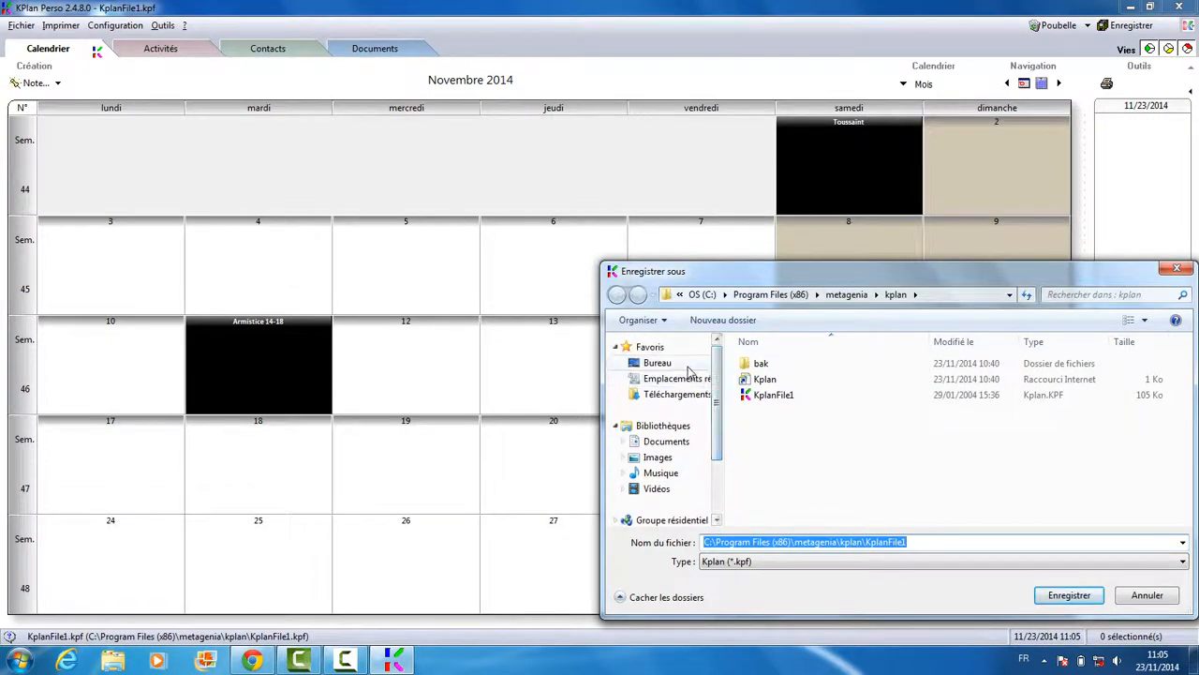
pyautogui.click(656, 362)
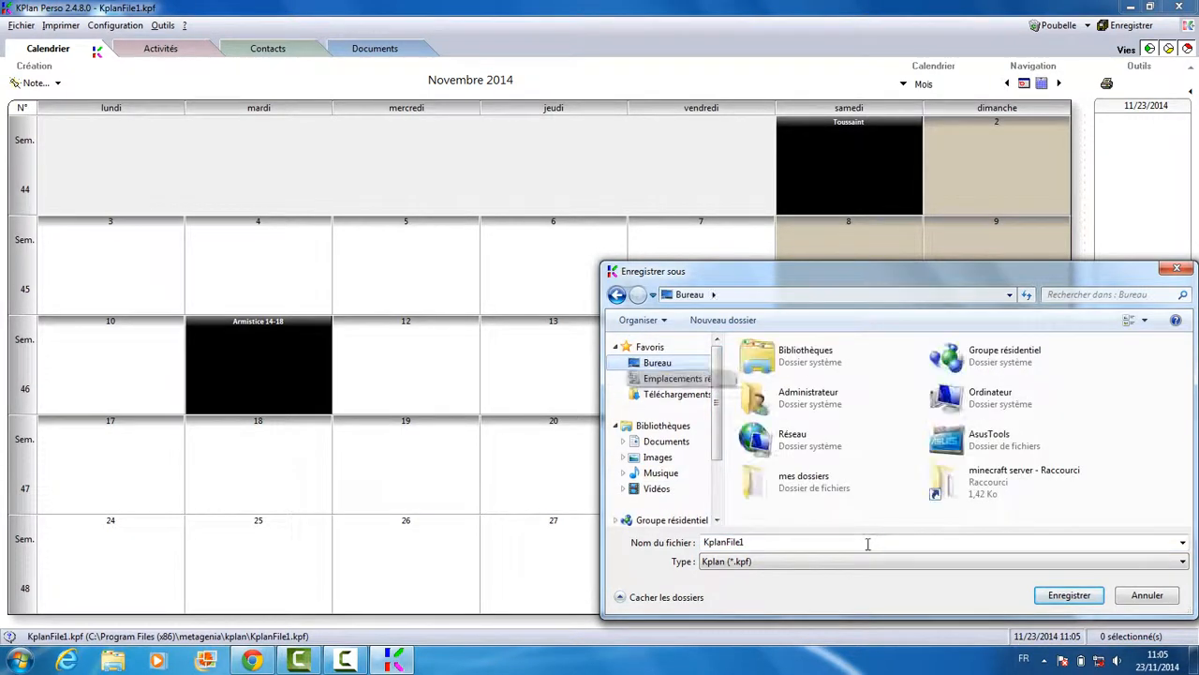
pyautogui.click(868, 544)
pyautogui.click(1069, 595)
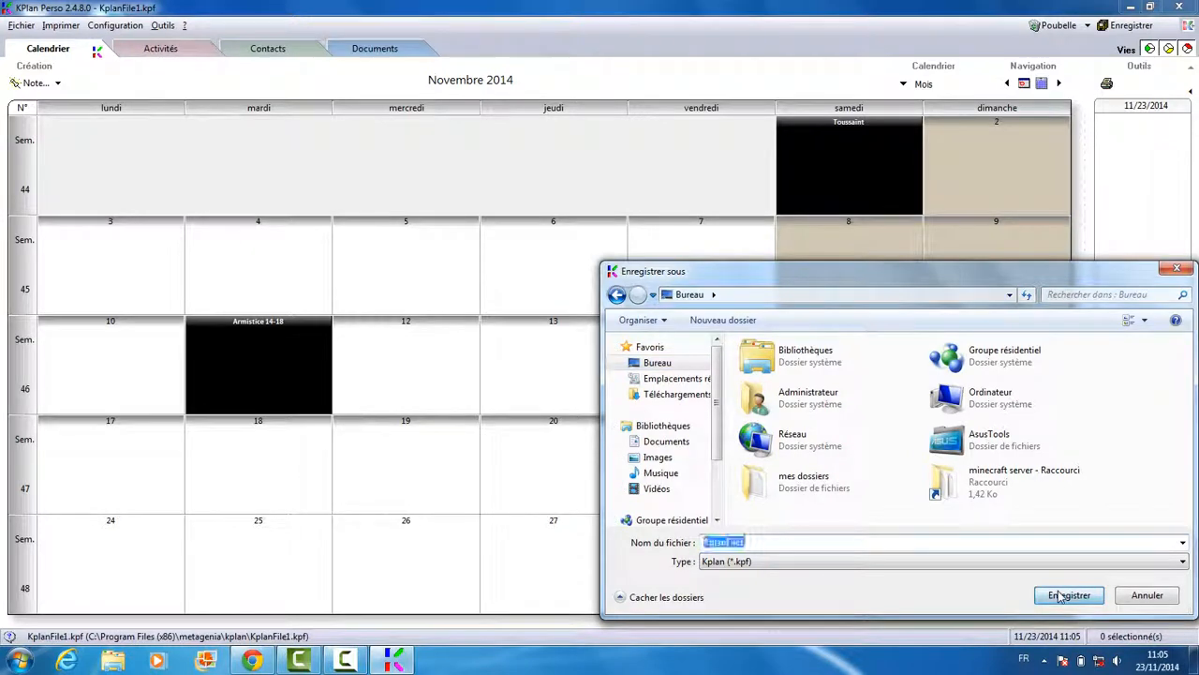
pyautogui.click(1179, 6)
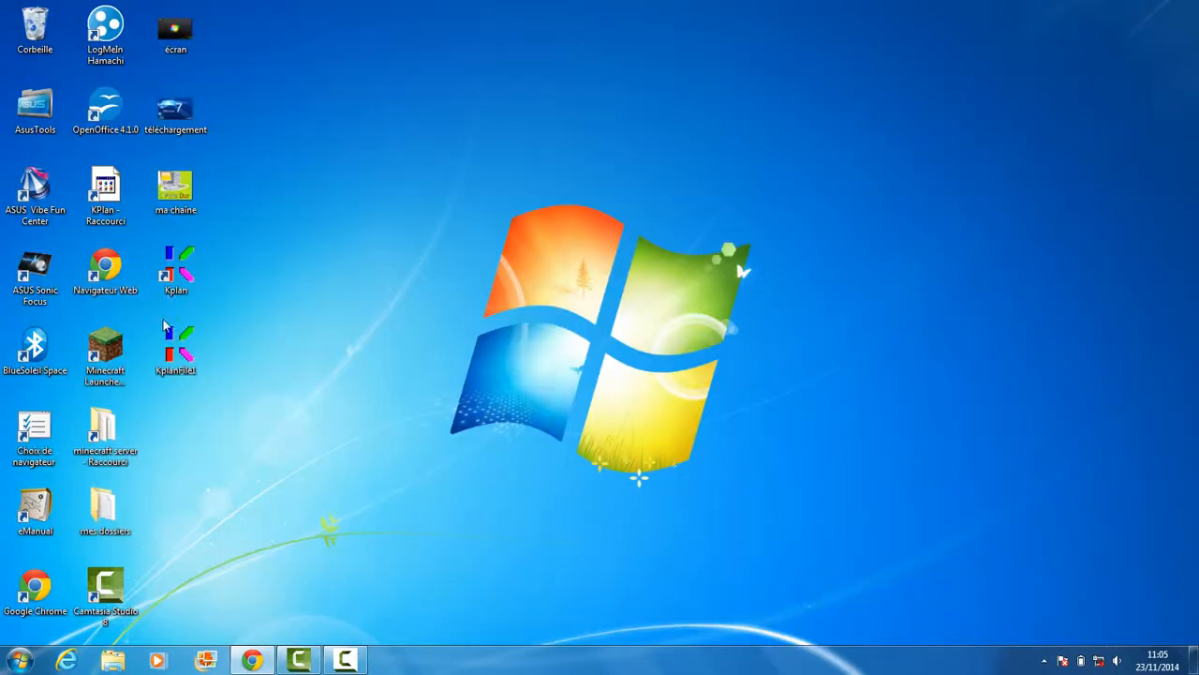
# Open KplanFile1 from the Desktop and log in with login admin and the file password
pyautogui.doubleClick(176, 352)
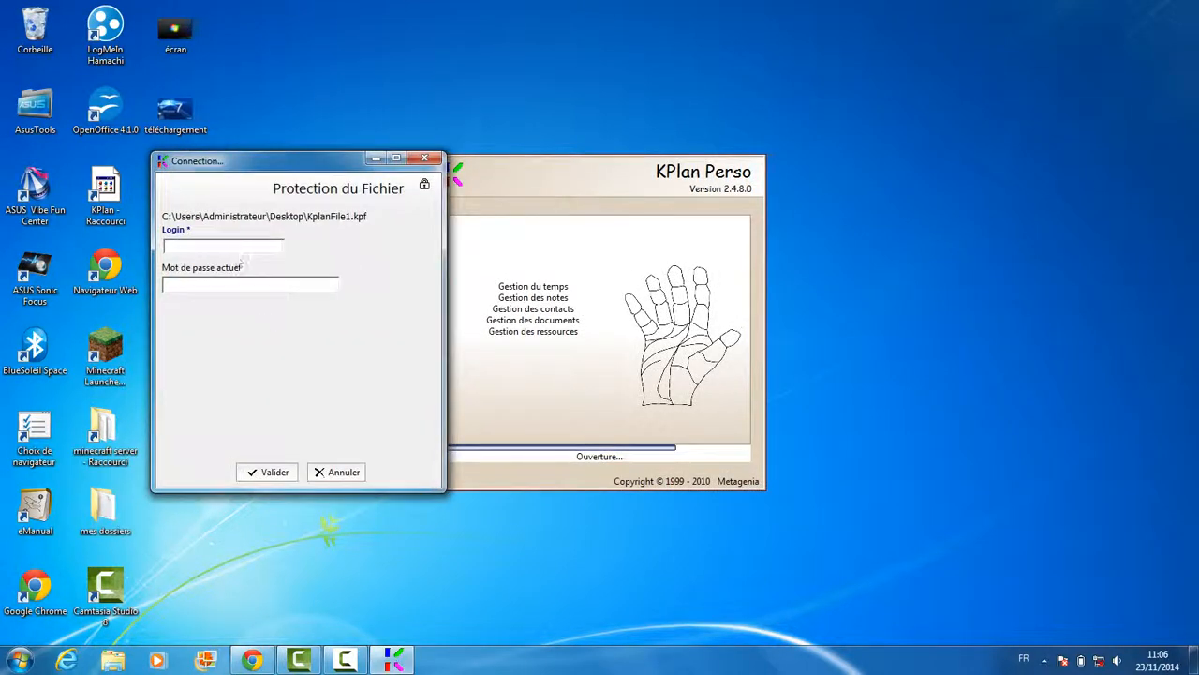
pyautogui.write('admin')
pyautogui.click(268, 471)
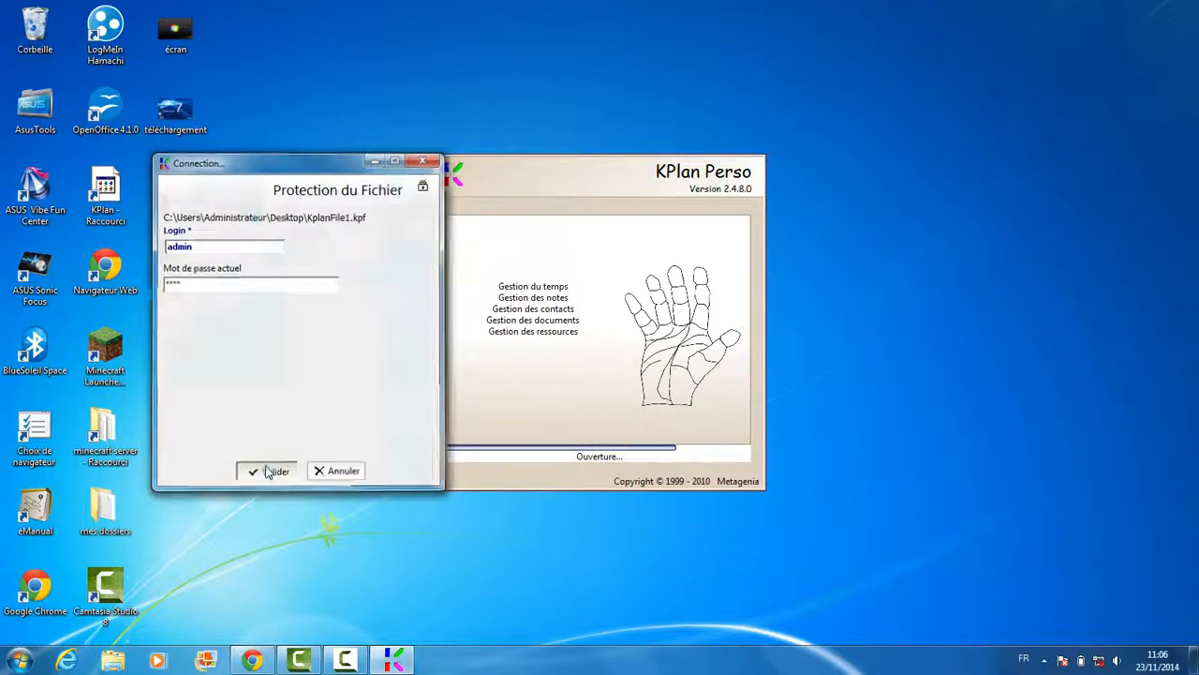